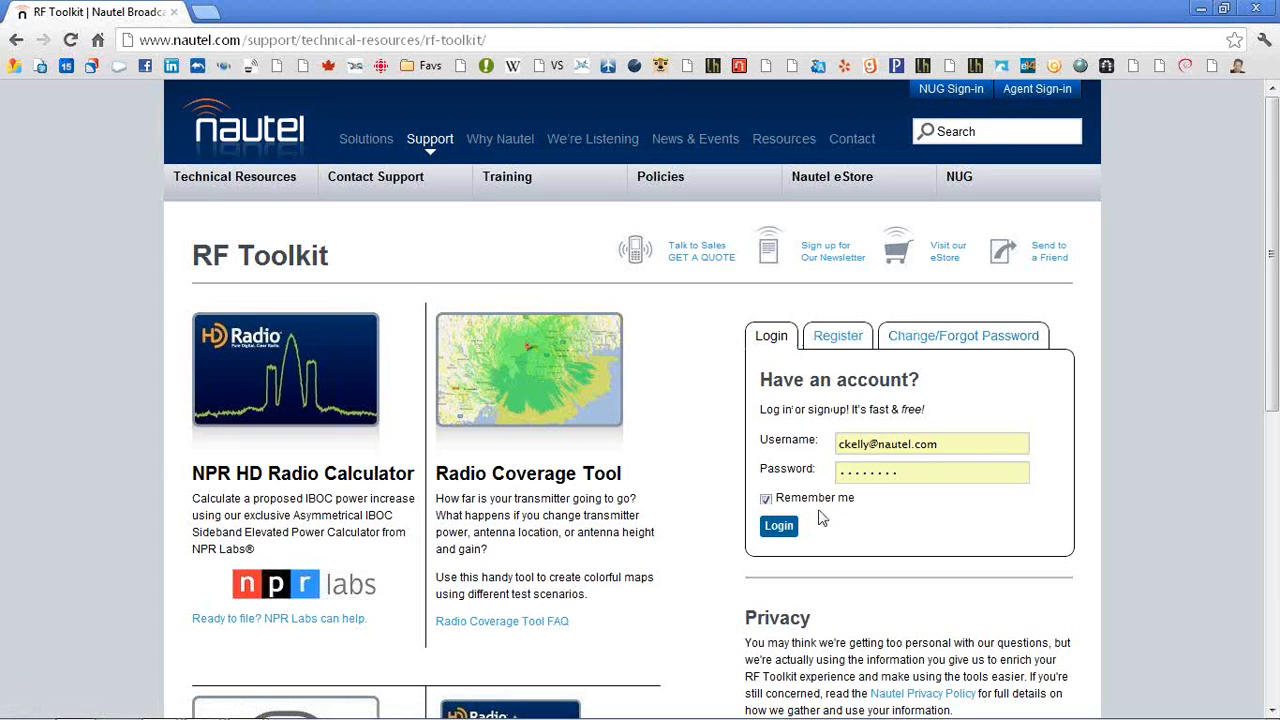
Log in to the RF Toolkit with the saved credentials and open the Radio Coverage Tool
{"action": "left_click", "coordinate": [778, 528]}
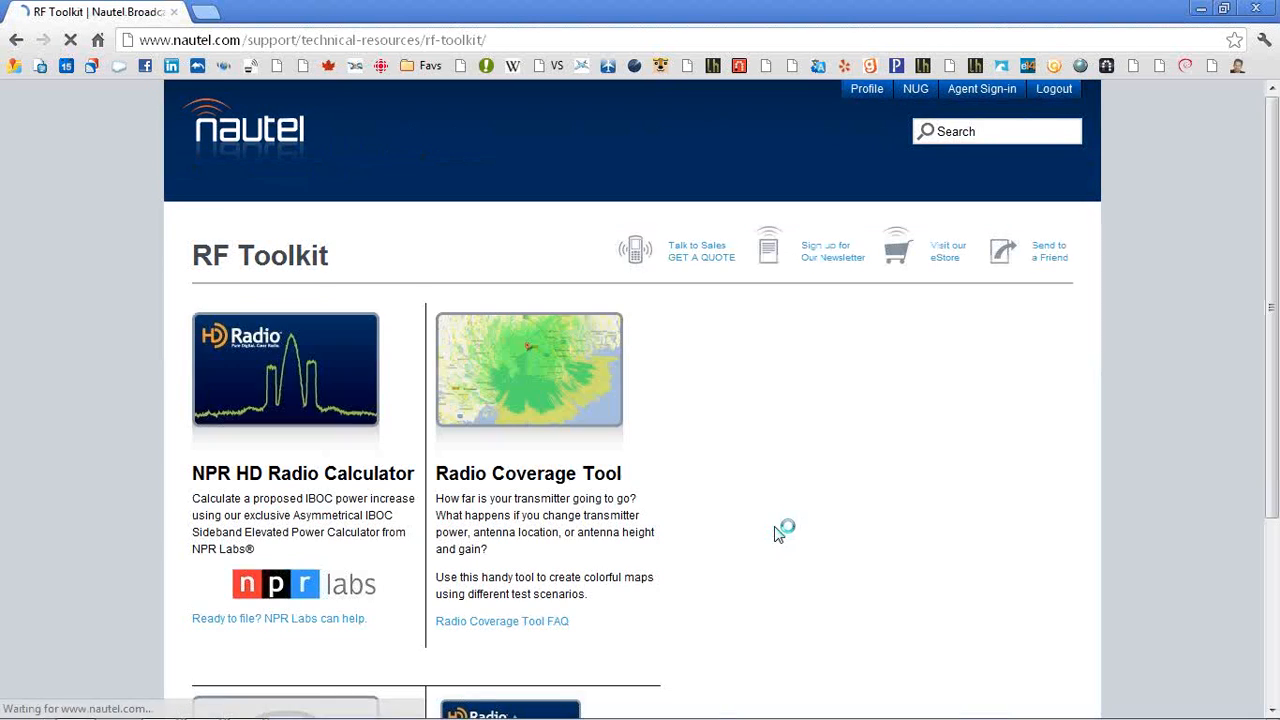
{"action": "left_click", "coordinate": [542, 405]}
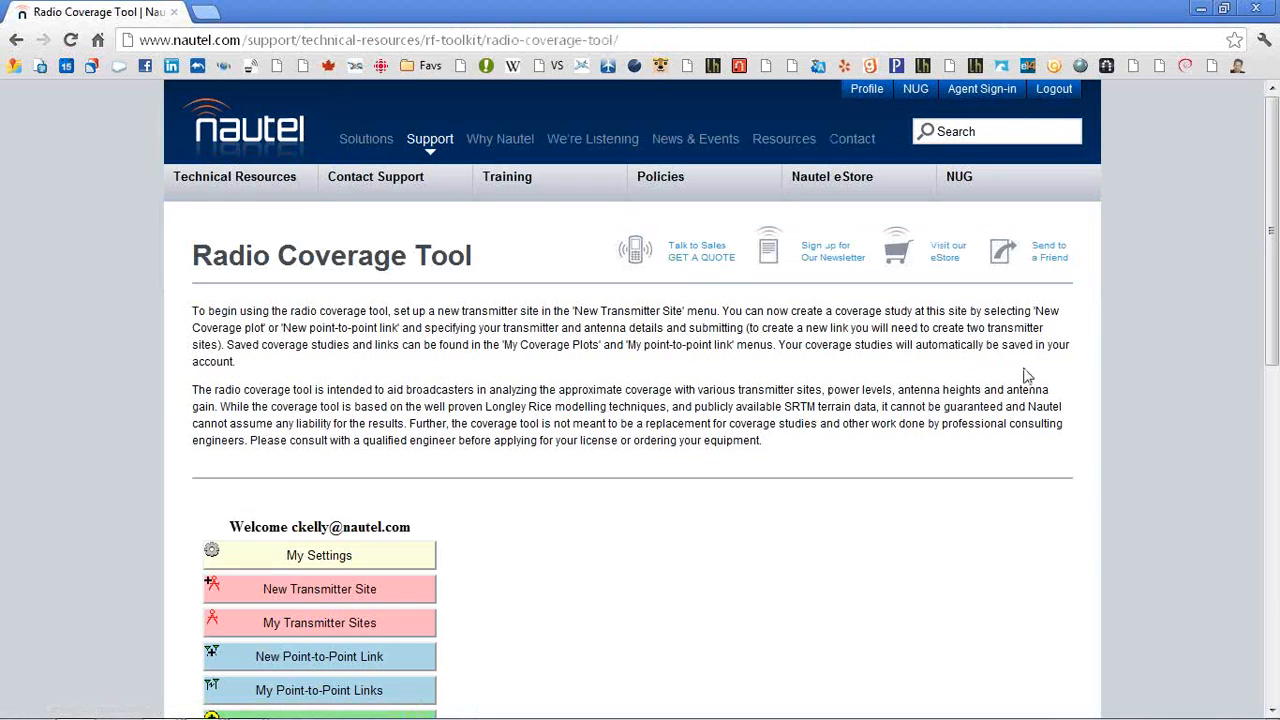
{"action": "scroll", "coordinate": [1118, 368], "scroll_direction": "down", "scroll_amount": 3}
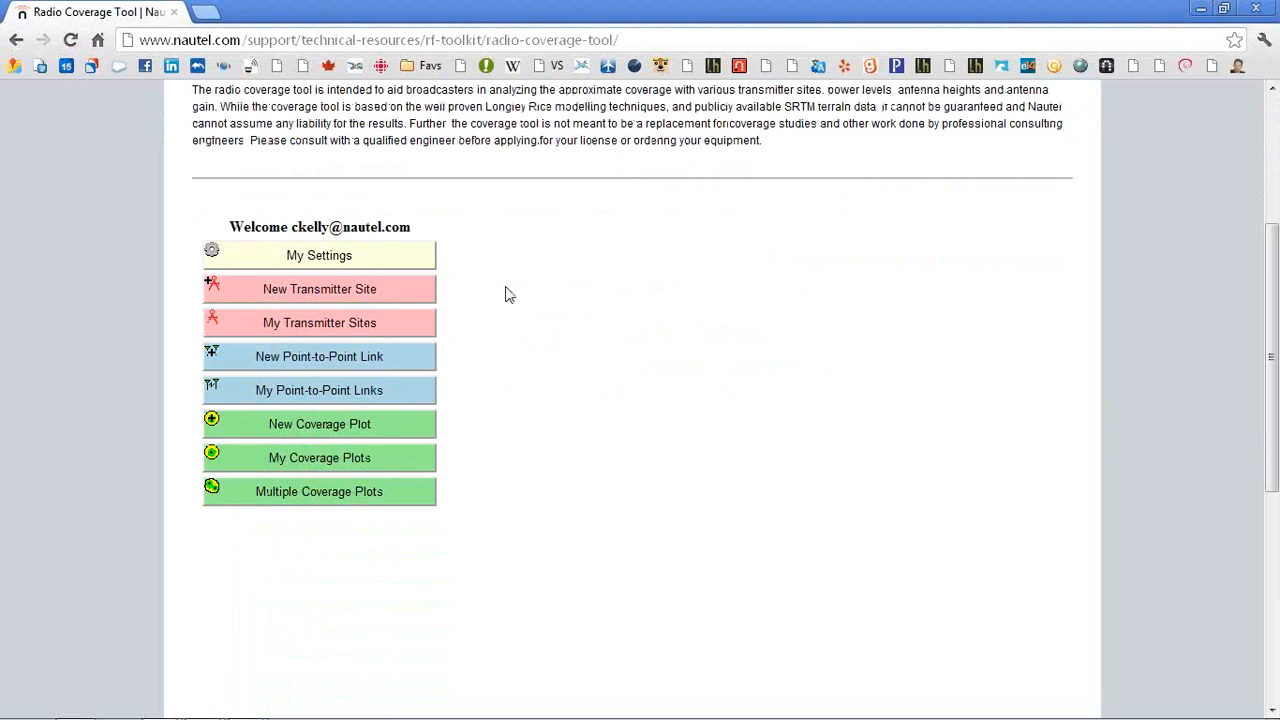
Start a new transmitter site and move its marker to Yarmouth, zooming in on the town
{"action": "left_click", "coordinate": [344, 288]}
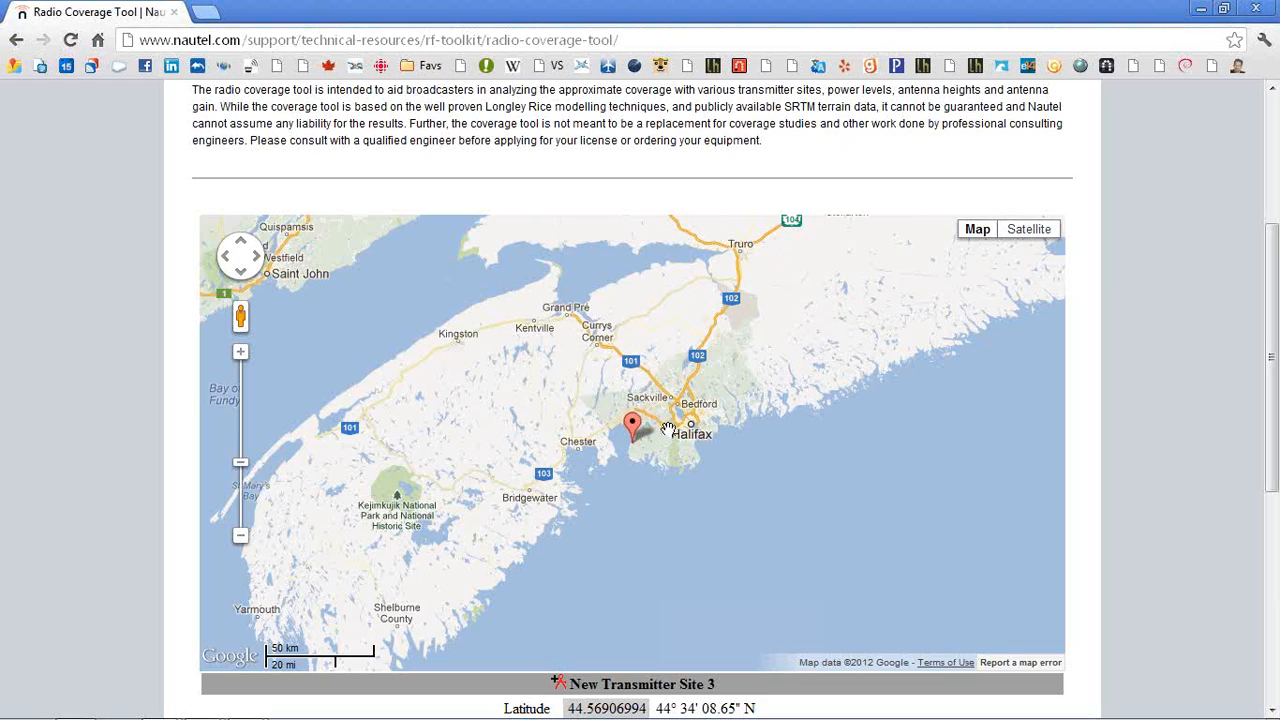
{"action": "mouse_move", "coordinate": [637, 430]}
{"action": "left_mouse_down"}
{"action": "mouse_move", "coordinate": [294, 518]}
{"action": "mouse_move", "coordinate": [261, 607]}
{"action": "left_mouse_up"}
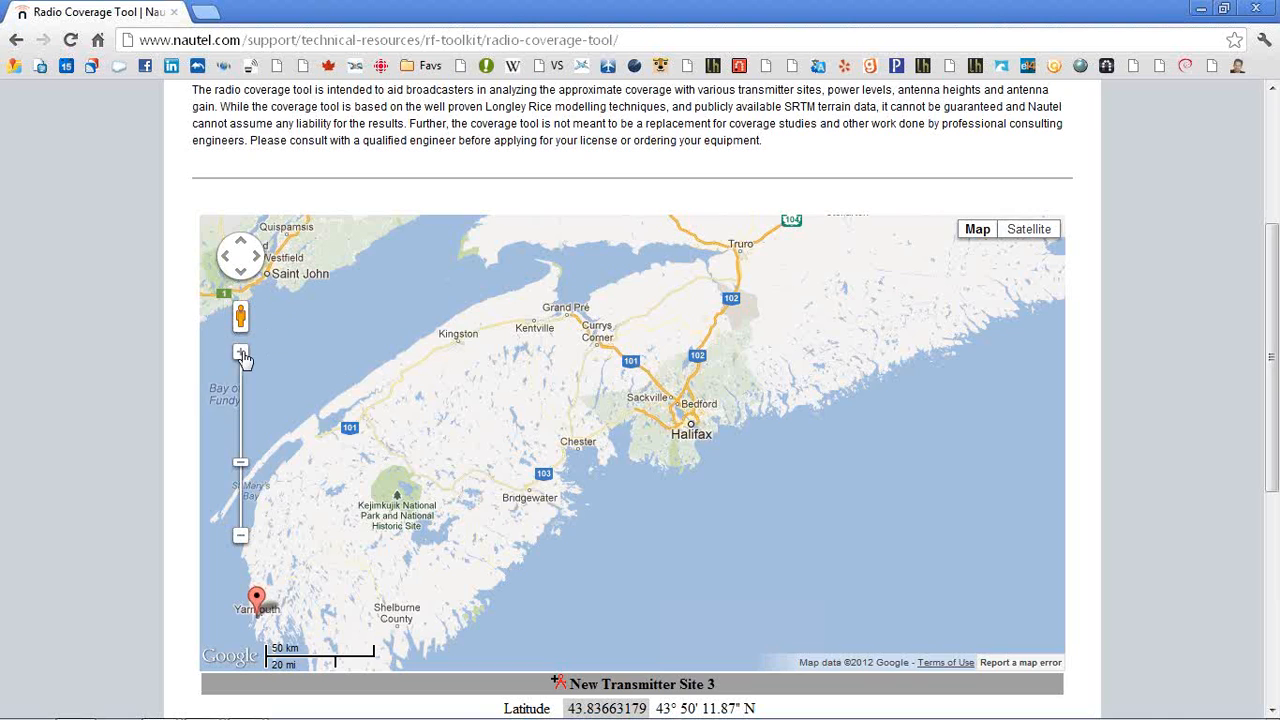
{"action": "mouse_move", "coordinate": [655, 476]}
{"action": "left_mouse_down"}
{"action": "mouse_move", "coordinate": [734, 330]}
{"action": "mouse_move", "coordinate": [914, 330]}
{"action": "mouse_move", "coordinate": [1056, 297]}
{"action": "mouse_move", "coordinate": [1006, 318]}
{"action": "left_mouse_up"}
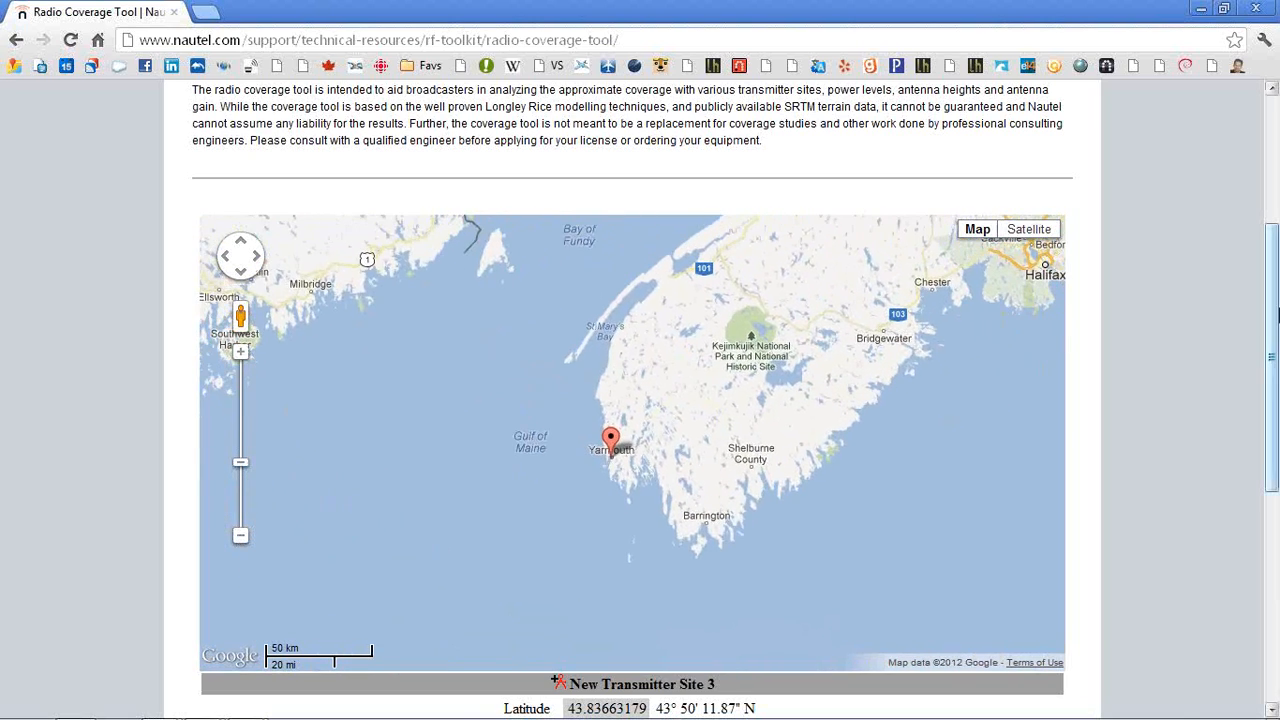
{"action": "left_click_drag", "start_coordinate": [1272, 317], "coordinate": [1261, 358]}
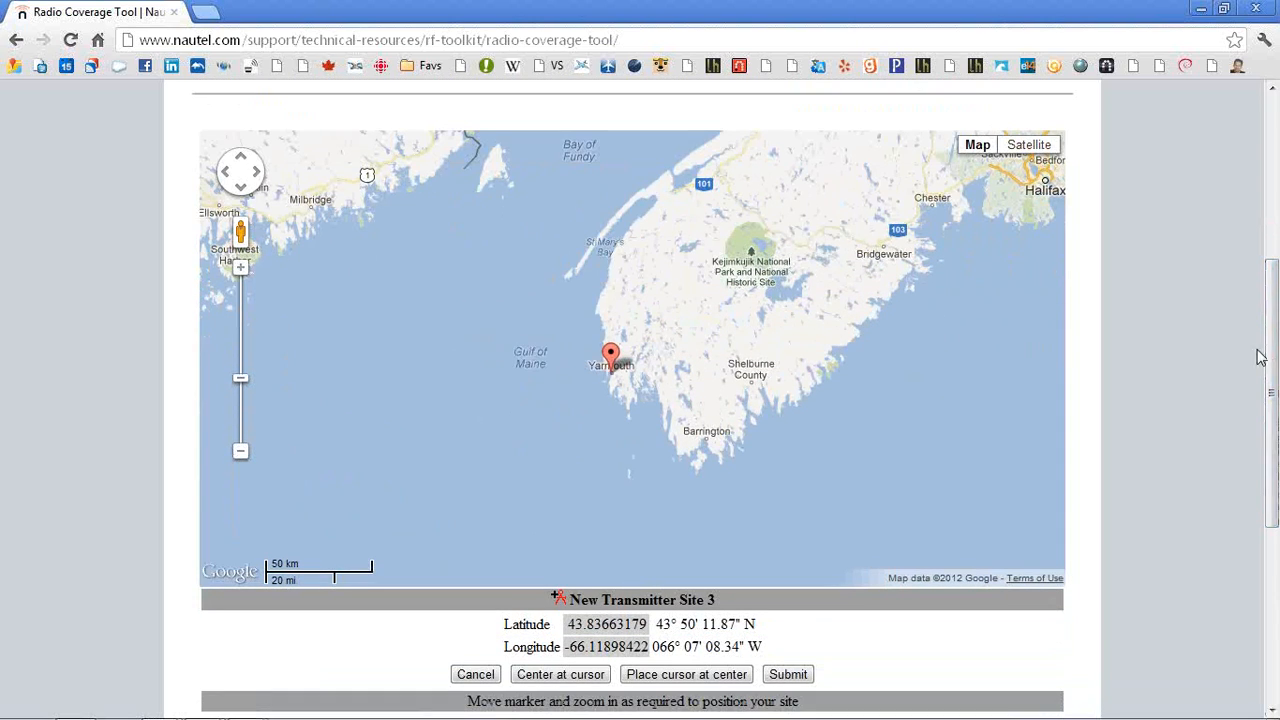
{"action": "left_click", "coordinate": [557, 676]}
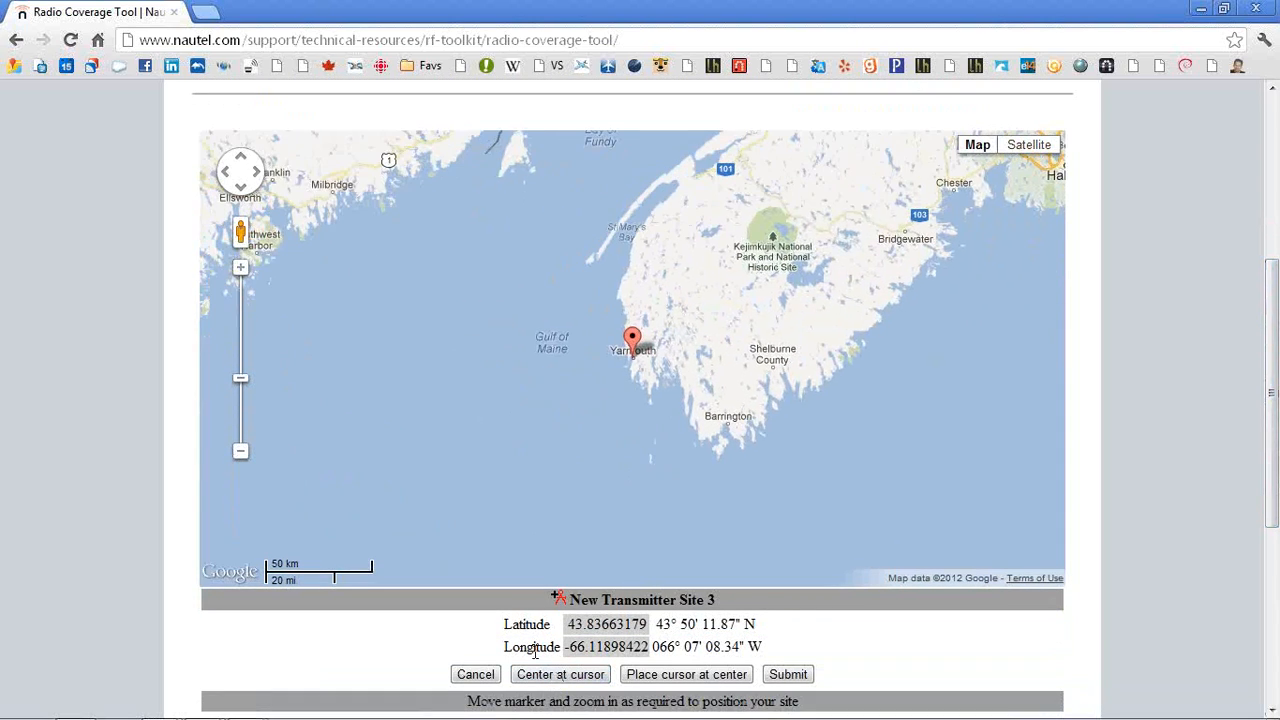
{"action": "left_click", "coordinate": [240, 269]}
{"action": "left_click", "coordinate": [240, 269]}
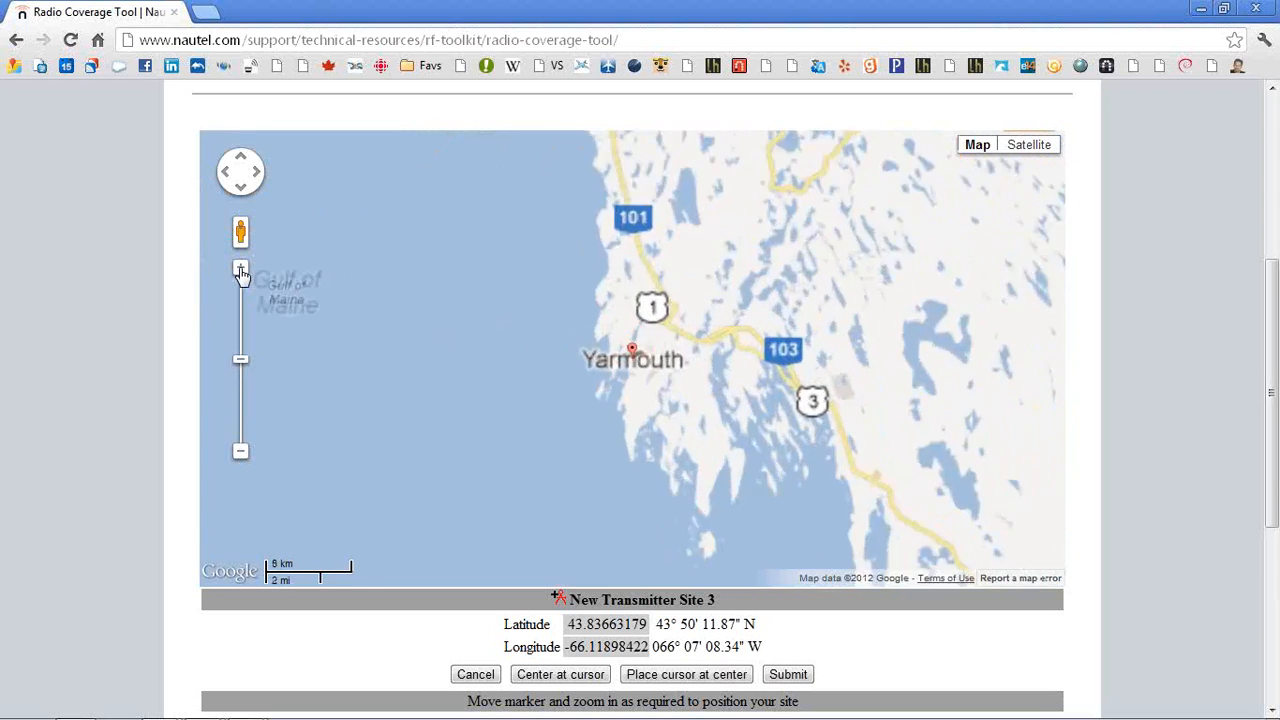
{"action": "left_click", "coordinate": [240, 269]}
{"action": "left_click", "coordinate": [240, 269]}
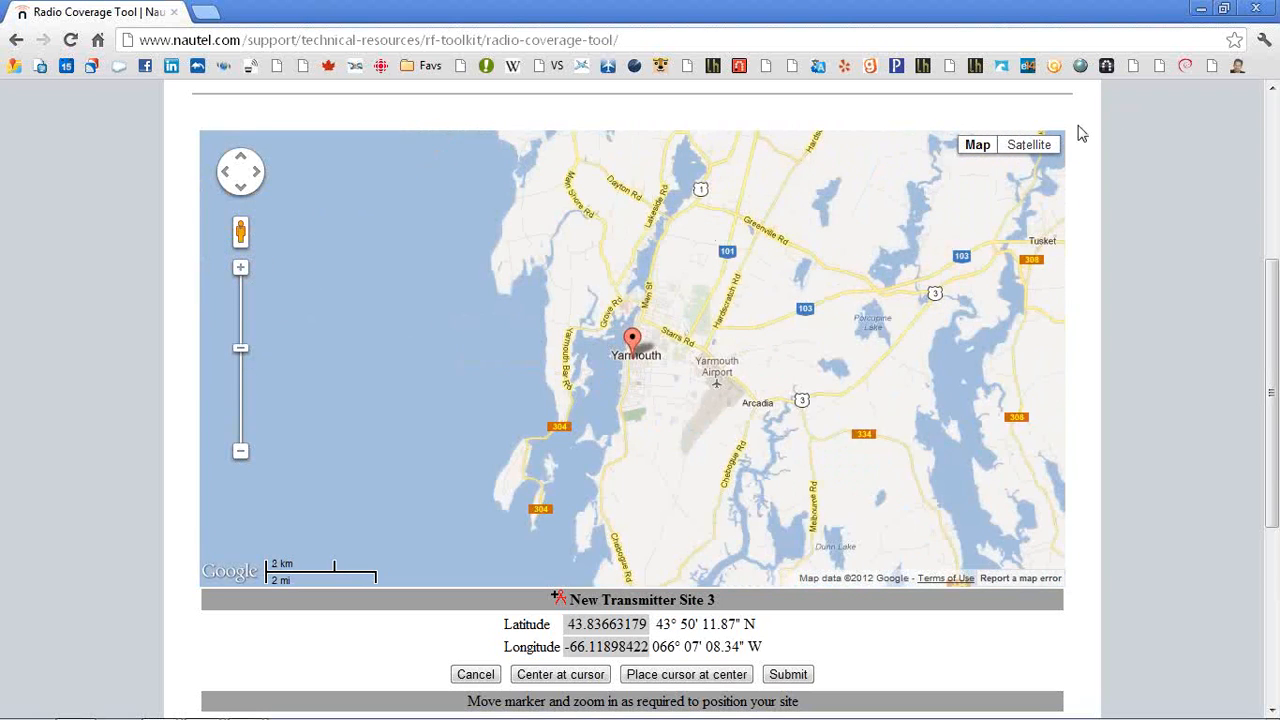
In satellite view, place the site marker northeast of Yarmouth near route 103 and submit the location
{"action": "left_click", "coordinate": [1029, 144]}
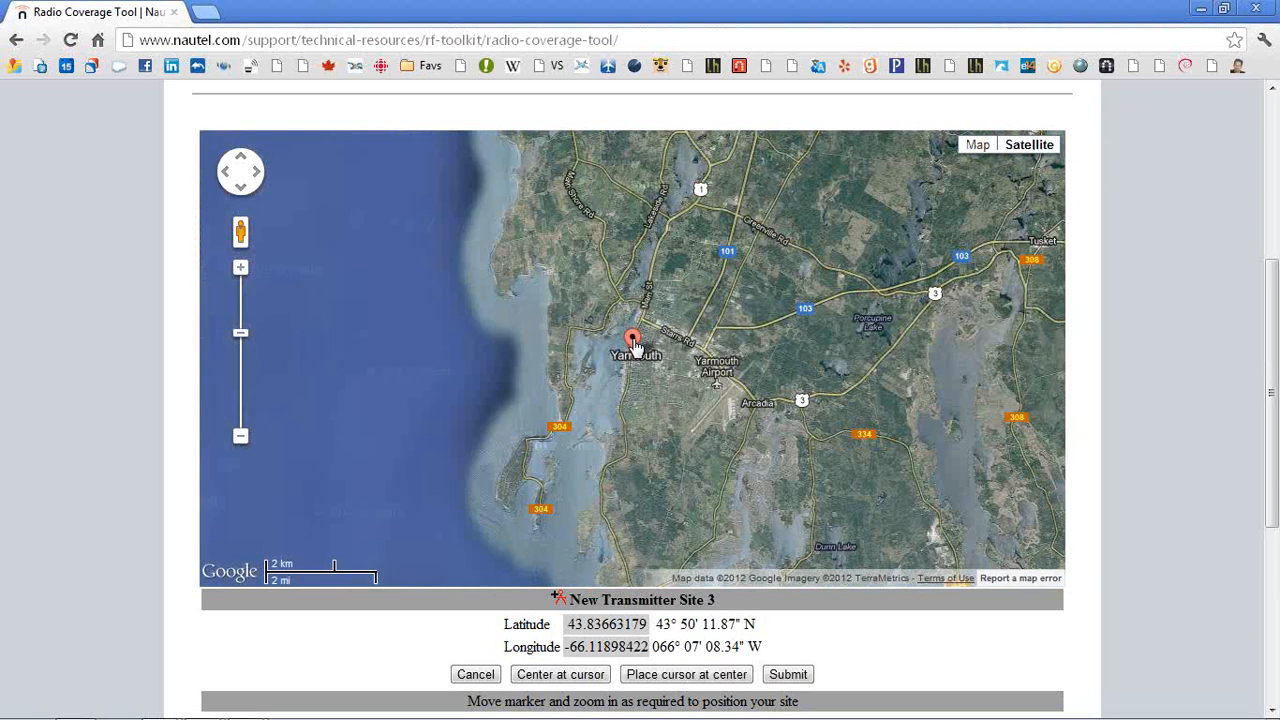
{"action": "mouse_move", "coordinate": [631, 338]}
{"action": "left_mouse_down"}
{"action": "mouse_move", "coordinate": [784, 304]}
{"action": "mouse_move", "coordinate": [757, 303]}
{"action": "left_mouse_up"}
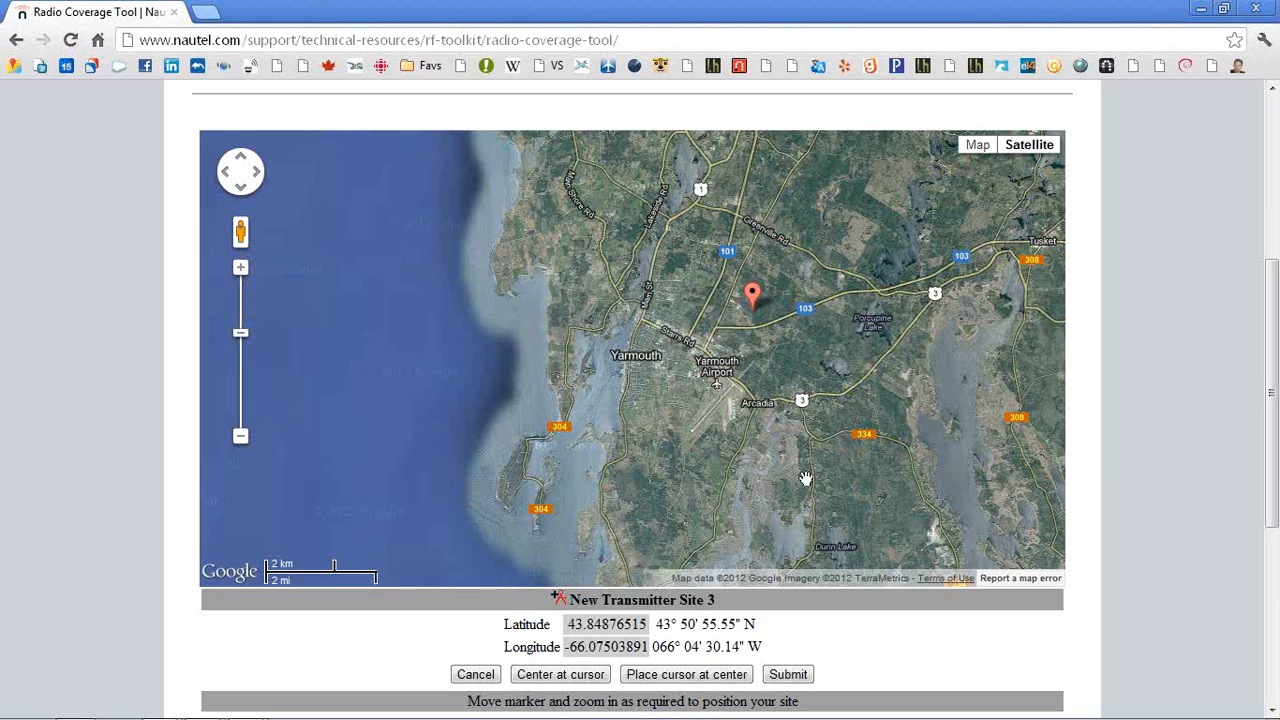
{"action": "left_click", "coordinate": [788, 676]}
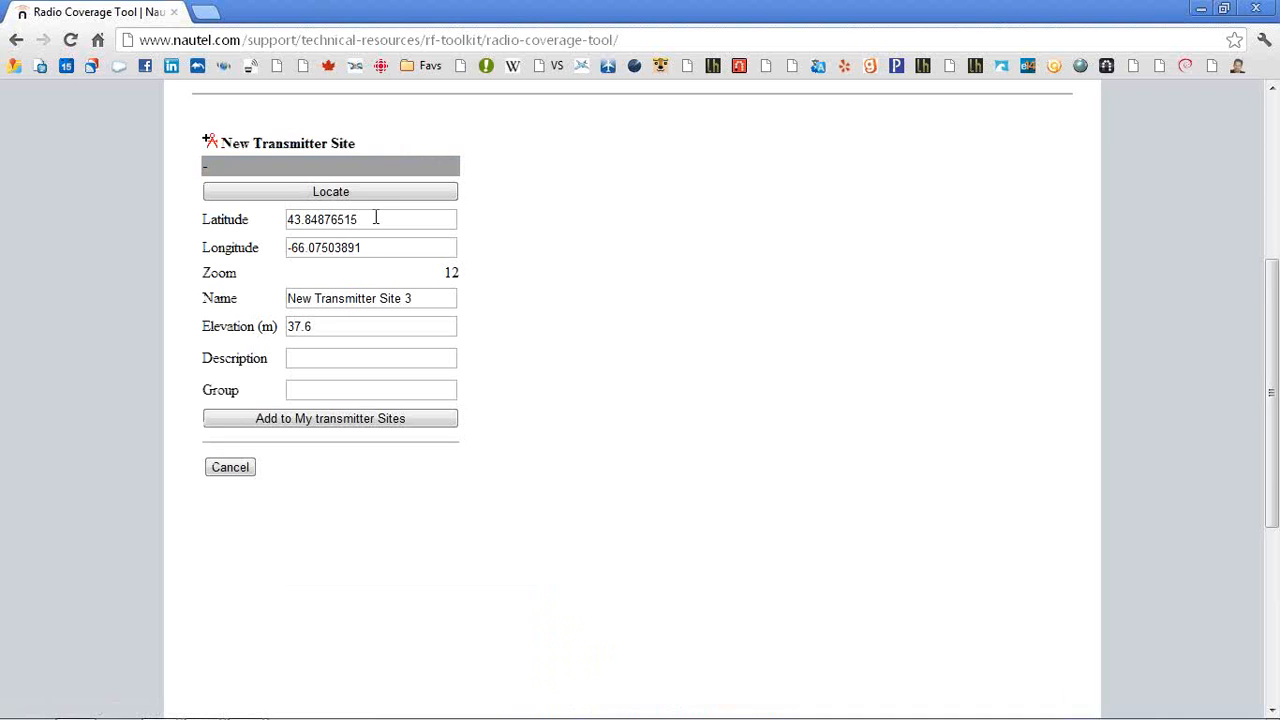
Name the new transmitter site Yarmouth, NS and add it to my transmitter sites
{"action": "left_click", "coordinate": [425, 298]}
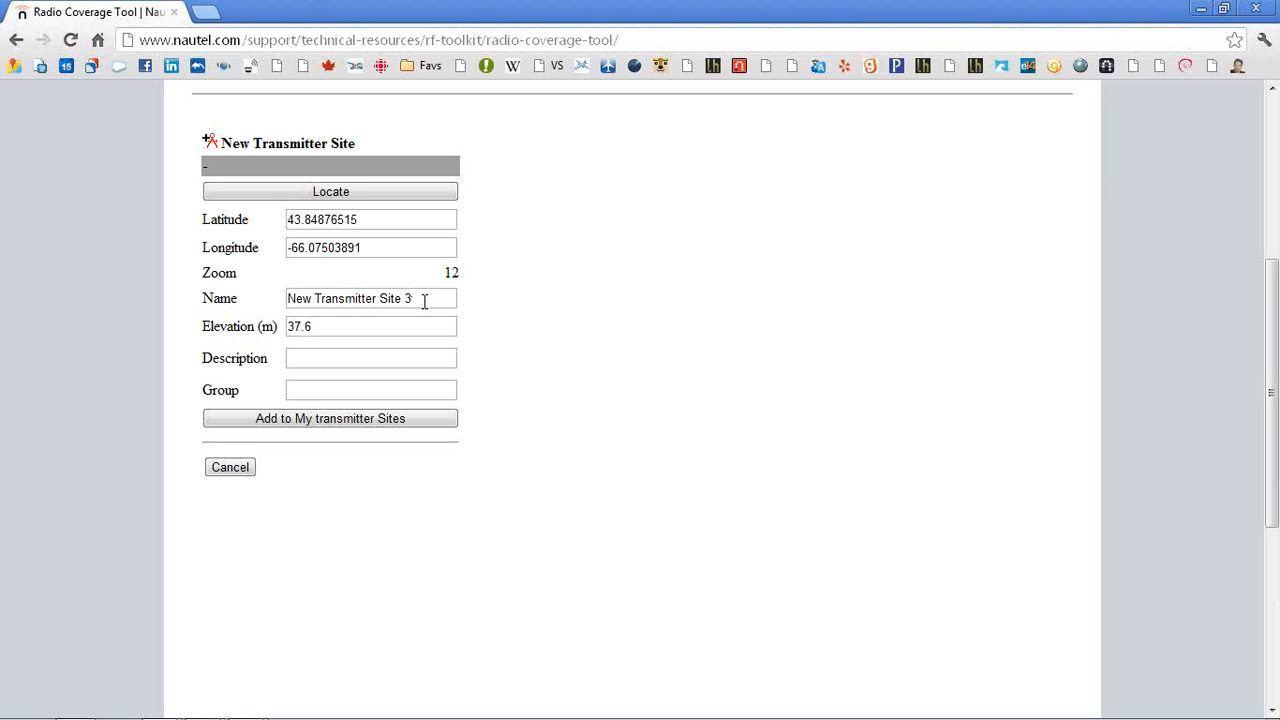
{"action": "left_click", "coordinate": [366, 216]}
{"action": "left_click", "coordinate": [369, 249]}
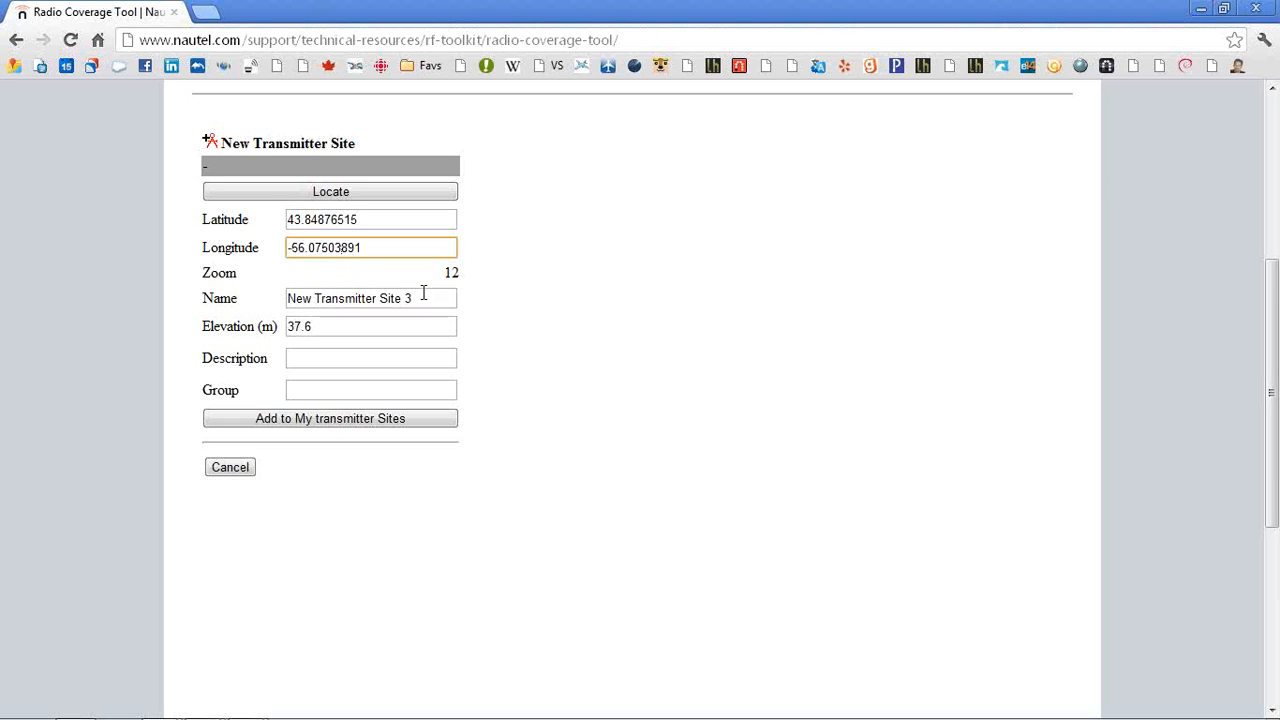
{"action": "key", "text": "Tab"}
{"action": "type", "text": "yarmoutn"}
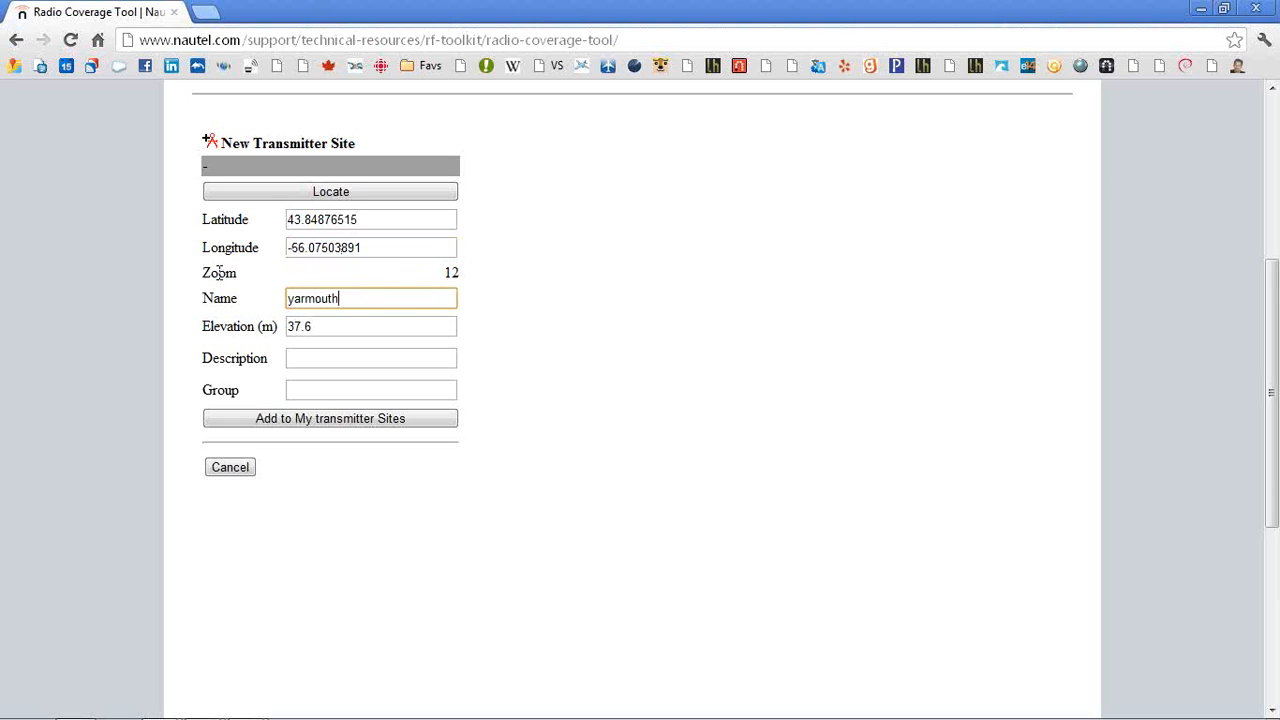
{"action": "key", "text": "Home"}
{"action": "key", "text": "shift+Right"}
{"action": "type", "text": "Y"}
{"action": "key", "text": "End"}
{"action": "type", "text": ", NA"}
{"action": "key", "text": "BackSpace"}
{"action": "type", "text": "S"}
{"action": "left_click", "coordinate": [309, 425]}
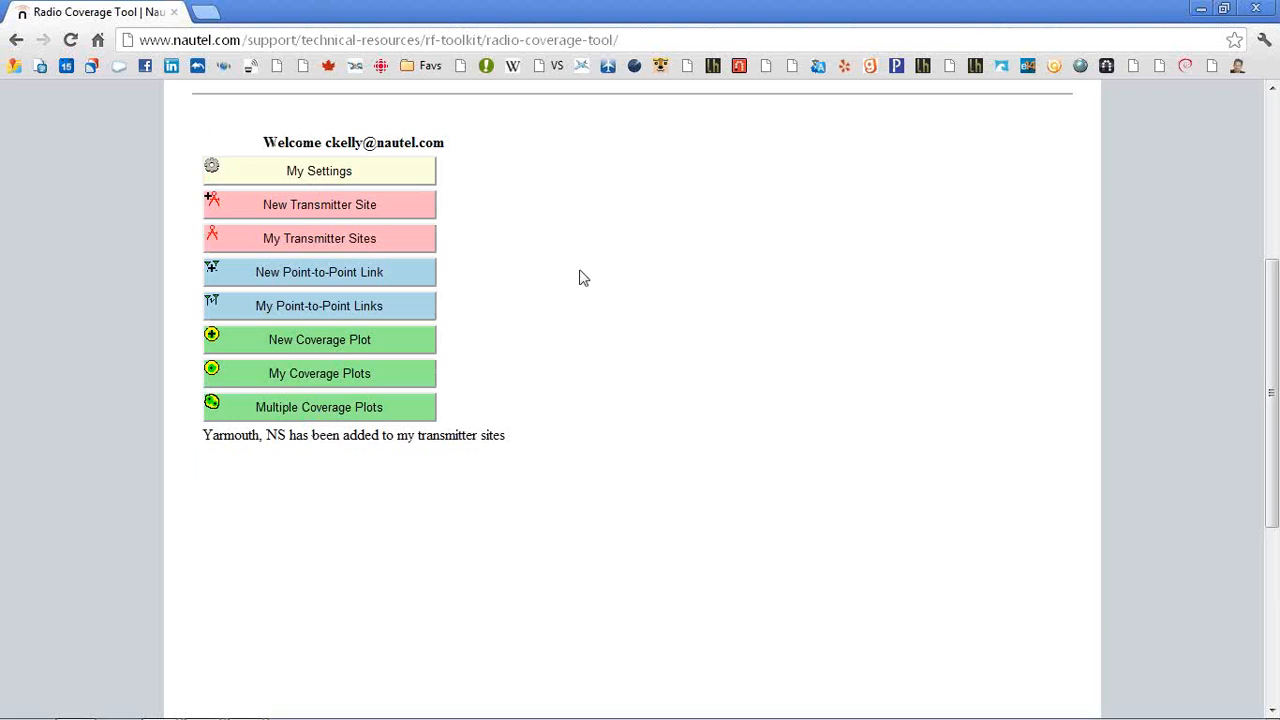
Start a new coverage plot using the Yarmouth, NS transmitter site
{"action": "left_click", "coordinate": [326, 340]}
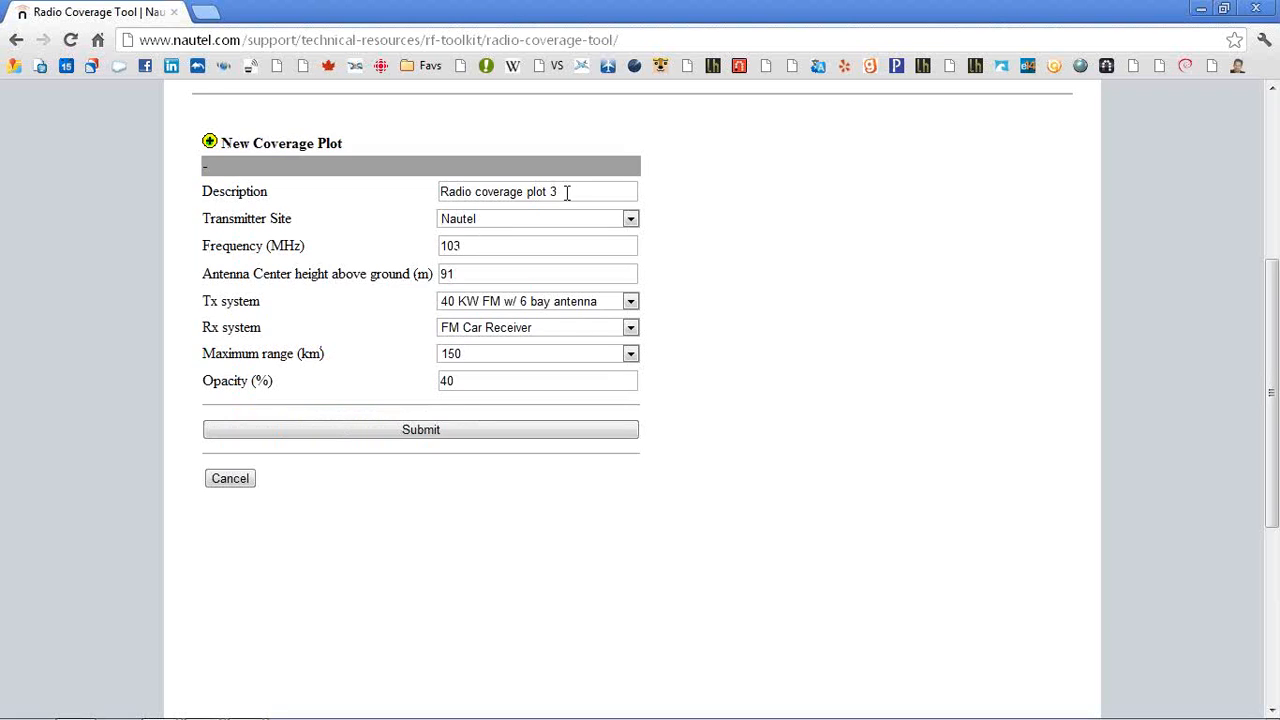
{"action": "left_click", "coordinate": [570, 216]}
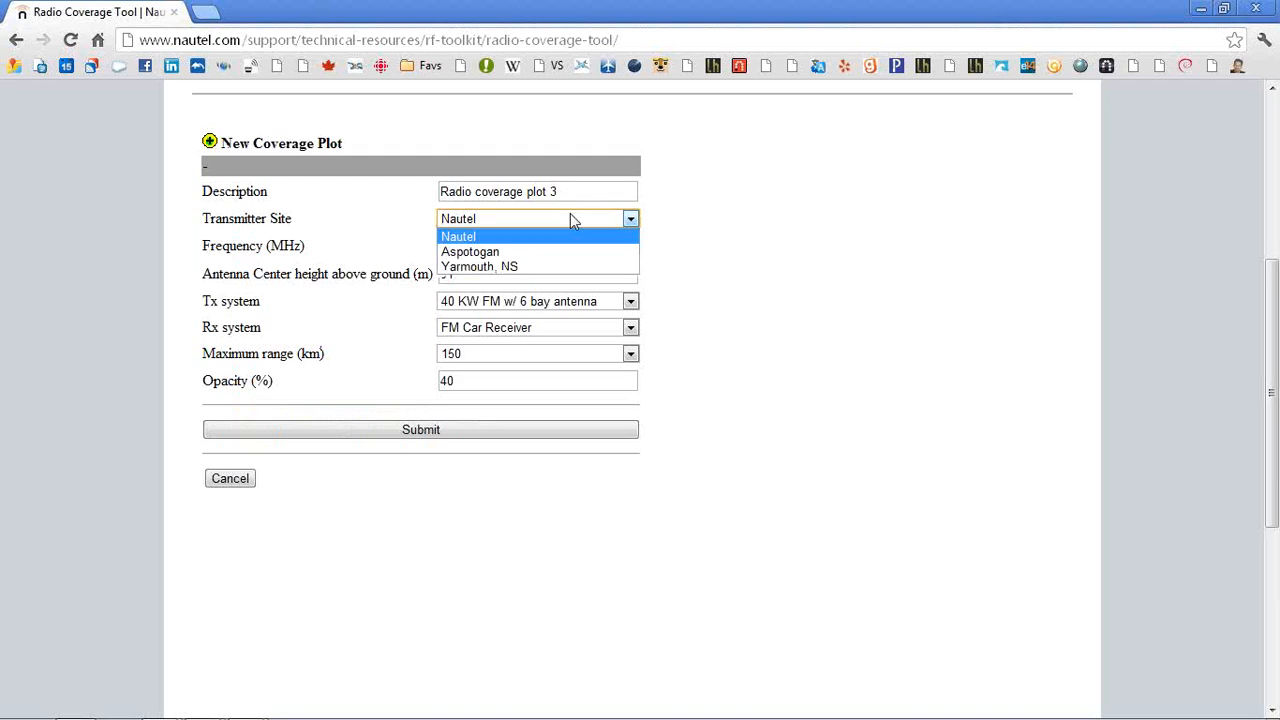
{"action": "left_click", "coordinate": [498, 267]}
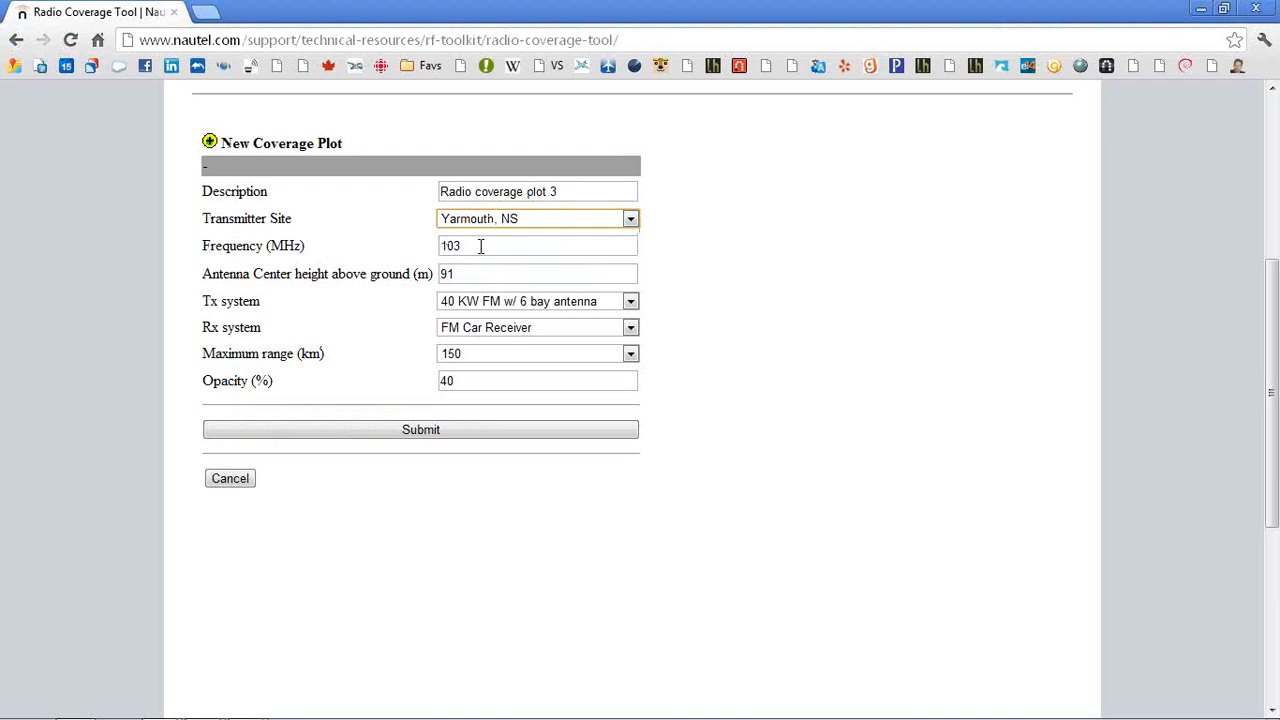
Set the frequency to 100 MHz and the antenna center height above ground to 20 m
{"action": "double_click", "coordinate": [491, 245]}
{"action": "type", "text": "100"}
{"action": "key", "text": "Tab"}
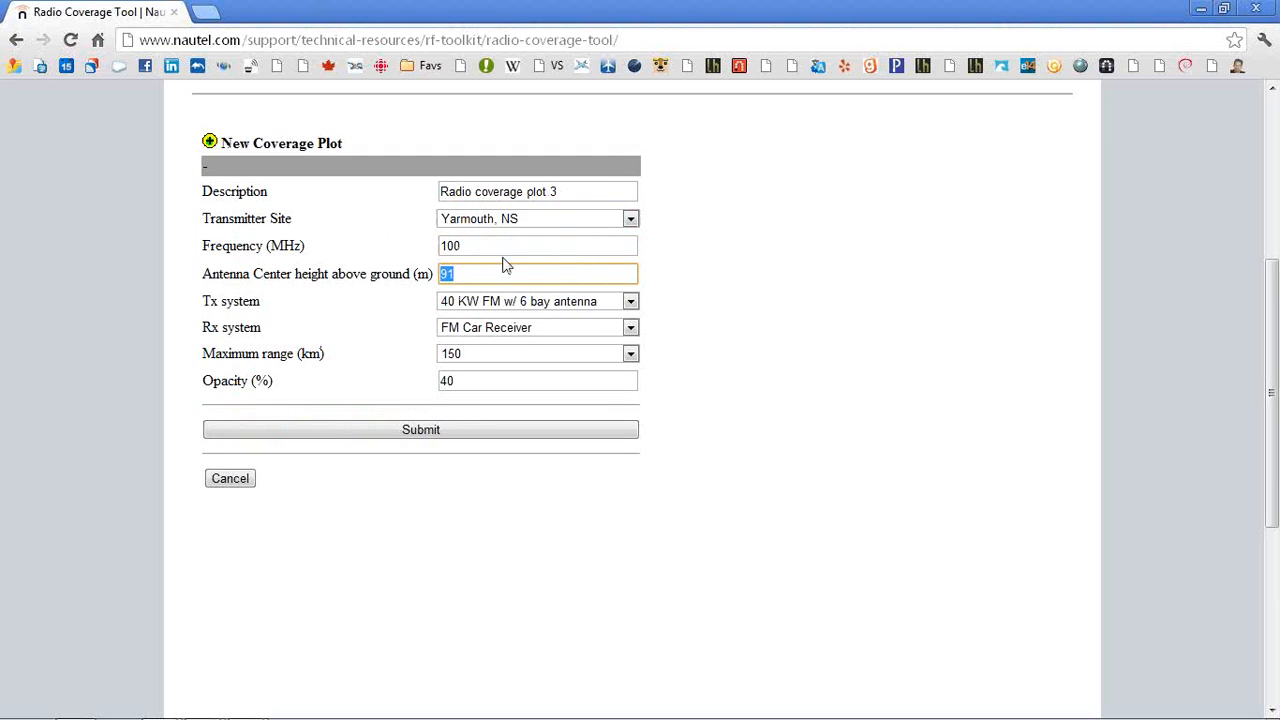
{"action": "type", "text": "20"}
{"action": "key", "text": "Tab"}
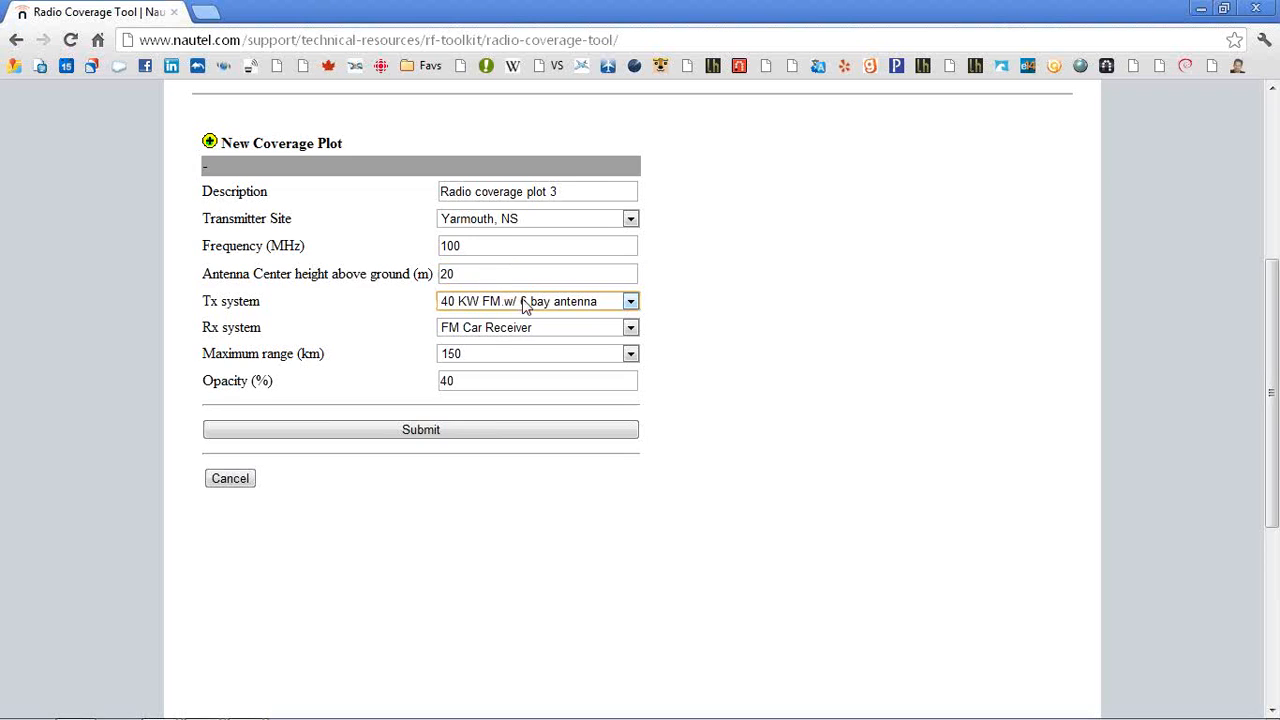
Choose the 1 KW FM w/ 4 bay antenna Tx system and submit the coverage plot
{"action": "left_click", "coordinate": [526, 305]}
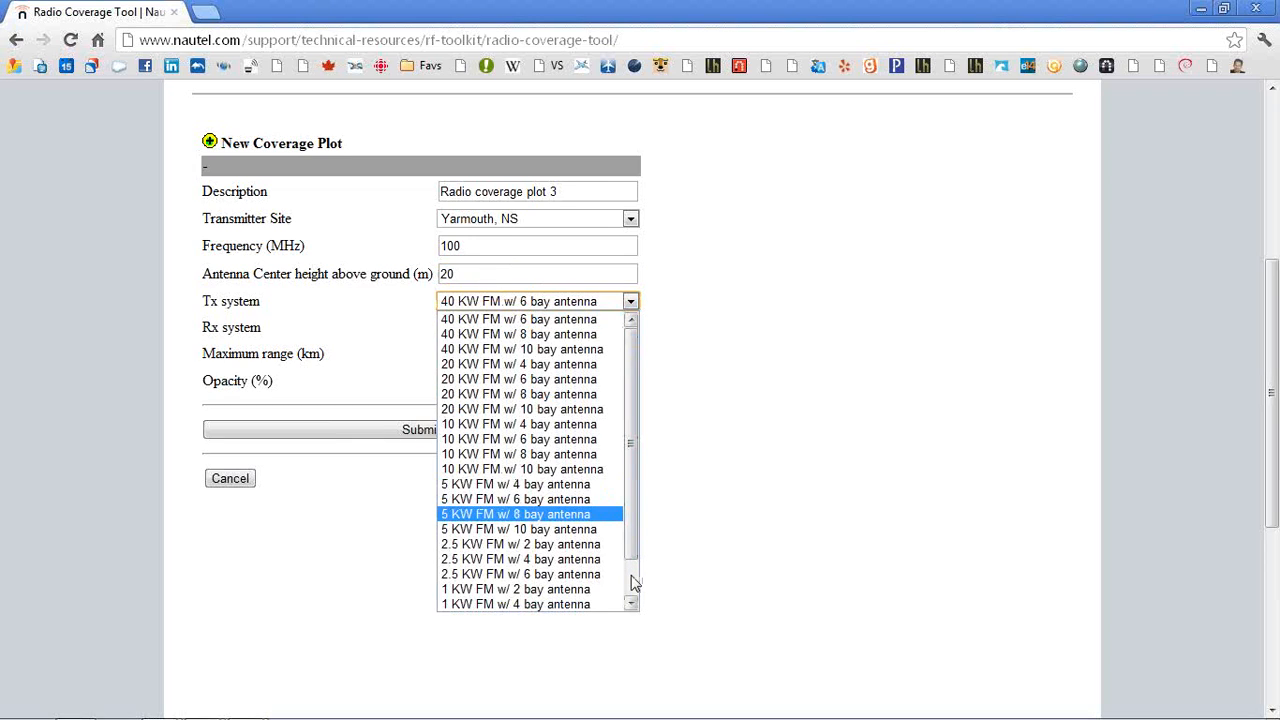
{"action": "scroll", "coordinate": [631, 586], "scroll_direction": "down", "scroll_amount": 1}
{"action": "left_click", "coordinate": [528, 560]}
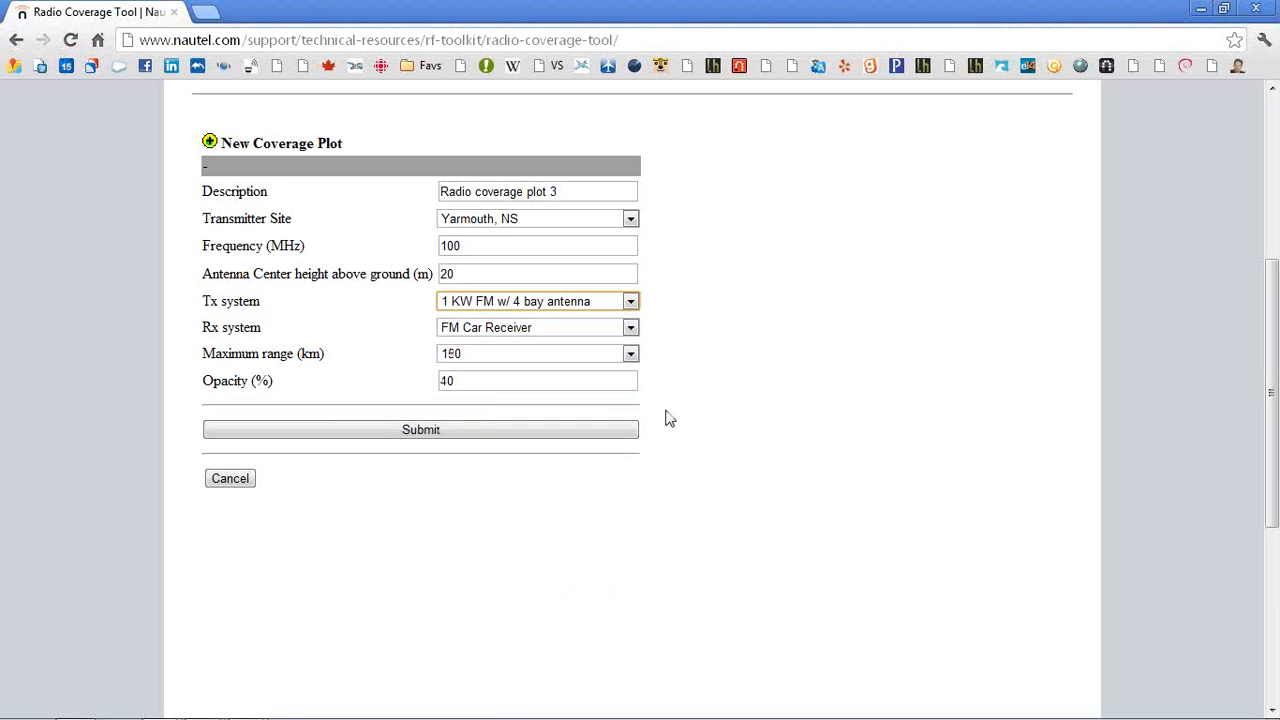
{"action": "left_click", "coordinate": [582, 326]}
{"action": "left_click", "coordinate": [585, 333]}
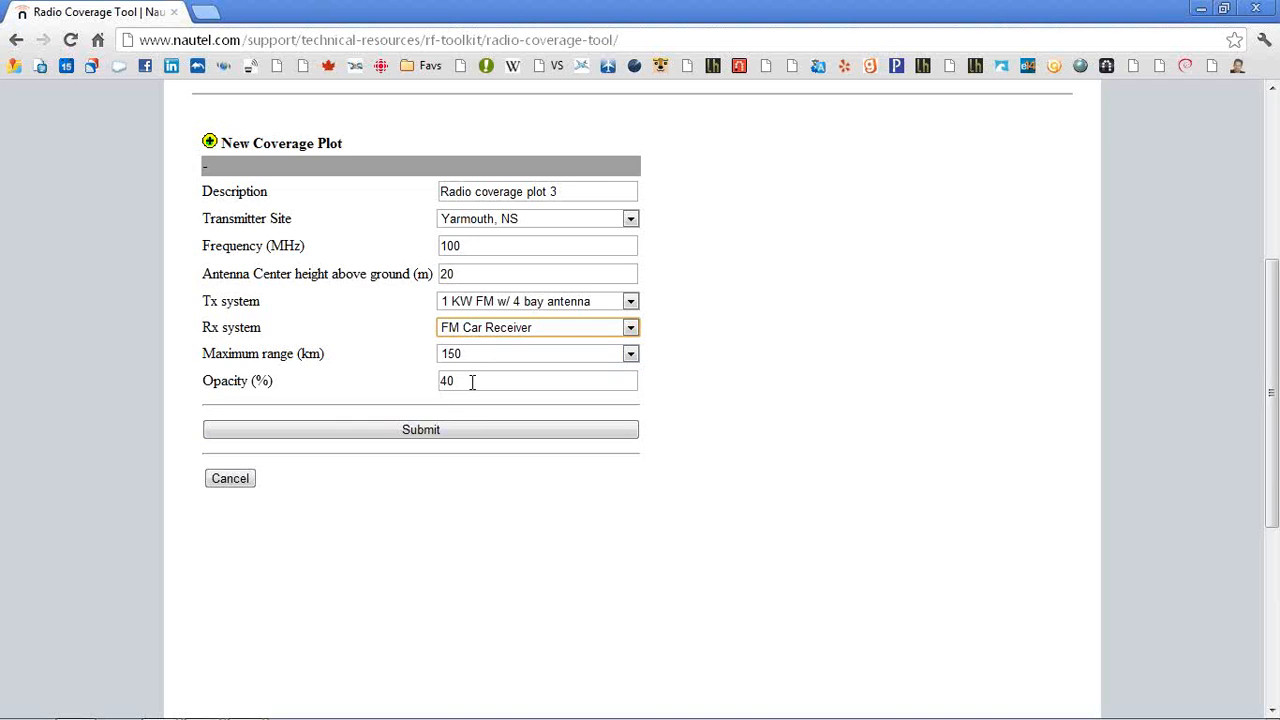
{"action": "left_click", "coordinate": [432, 433]}
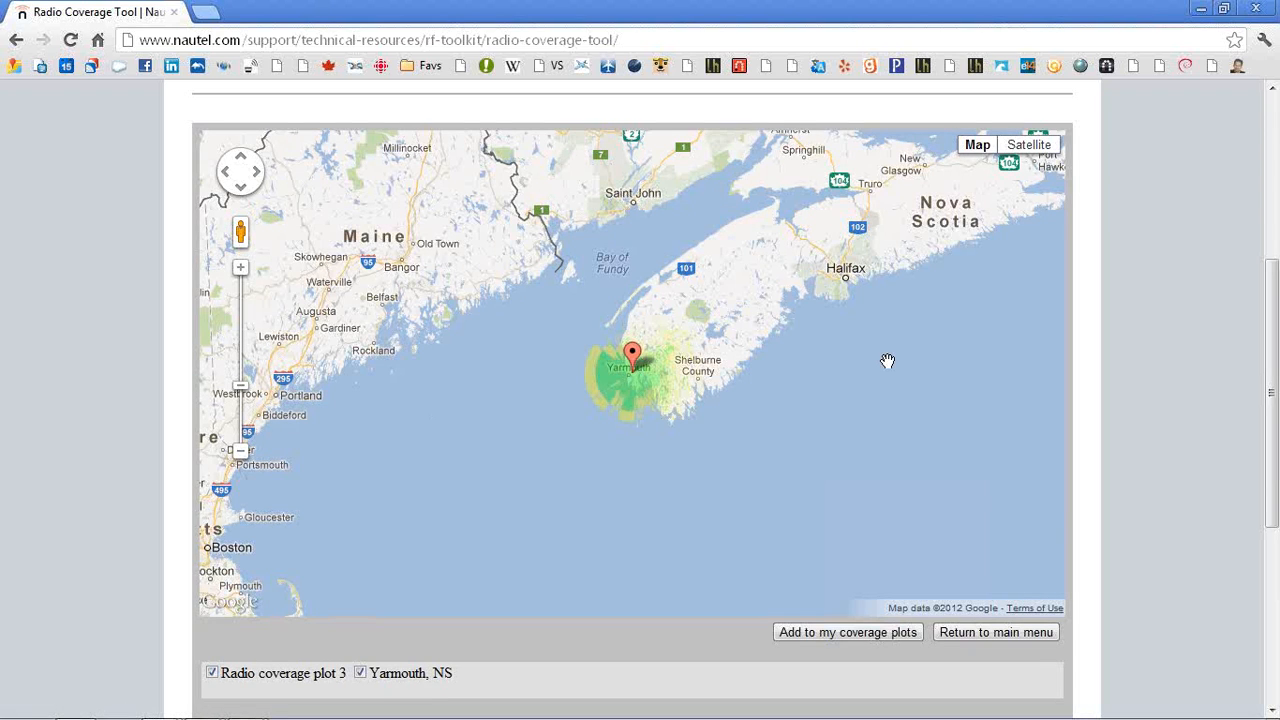
Add the generated Yarmouth coverage plot to my coverage plots
{"action": "left_click", "coordinate": [241, 270]}
{"action": "left_click", "coordinate": [241, 270]}
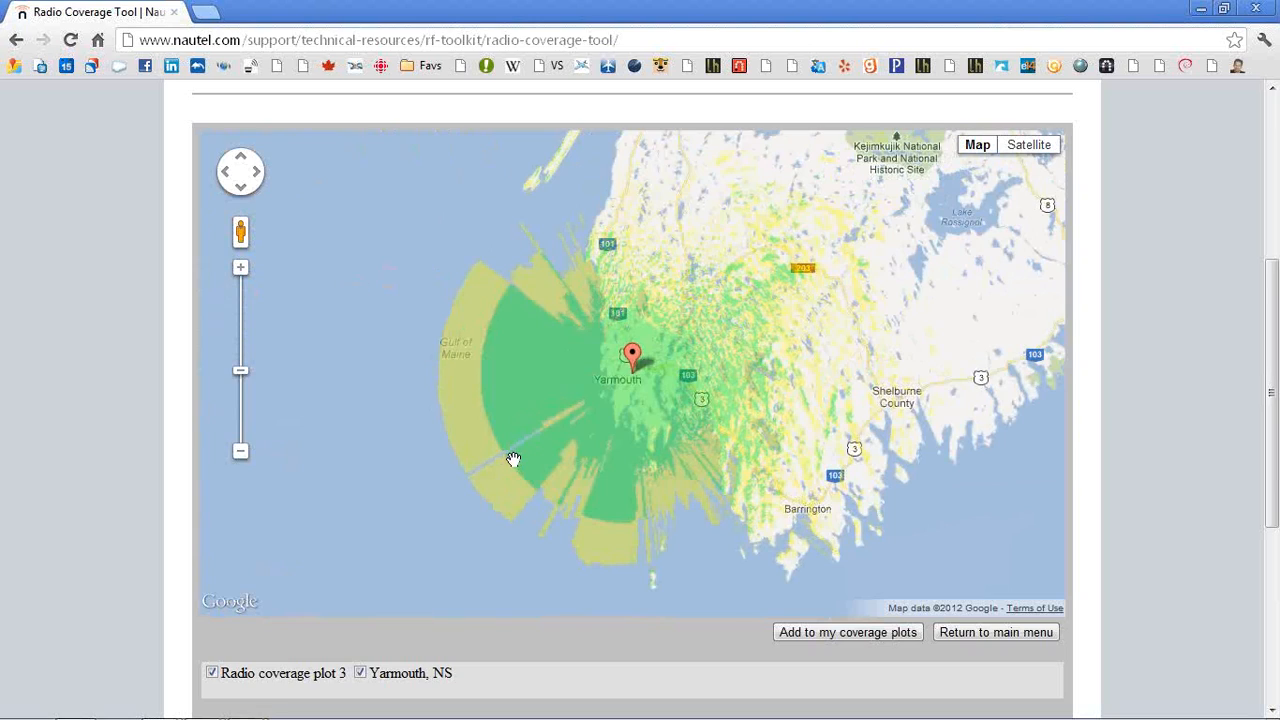
{"action": "left_click", "coordinate": [832, 633]}
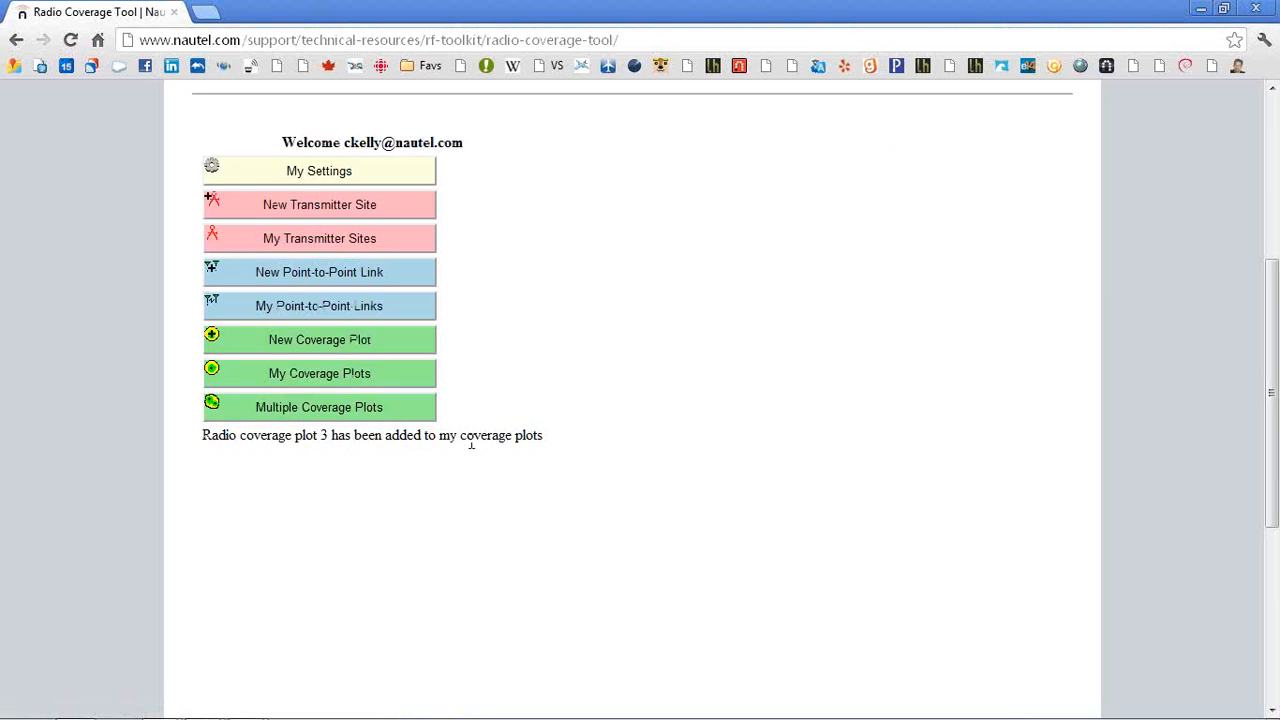
Open Radio coverage plot 3 from my coverage plots for viewing
{"action": "left_click", "coordinate": [305, 376]}
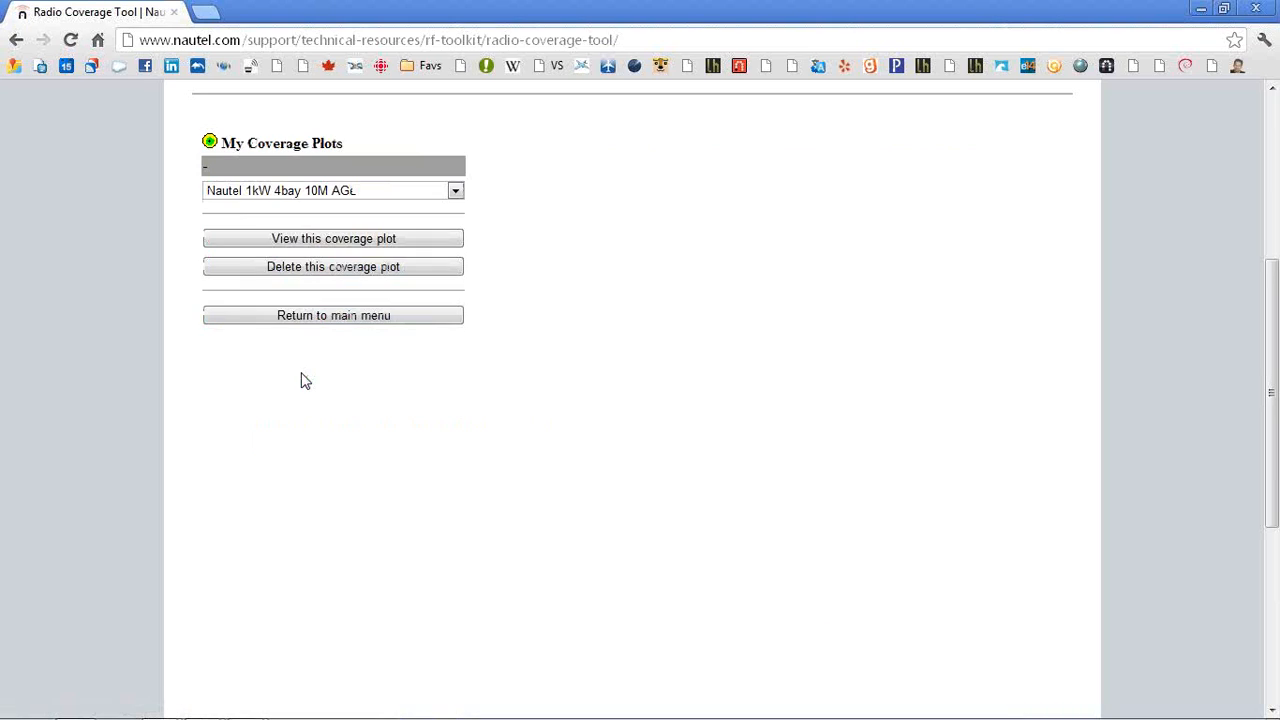
{"action": "left_click", "coordinate": [395, 191]}
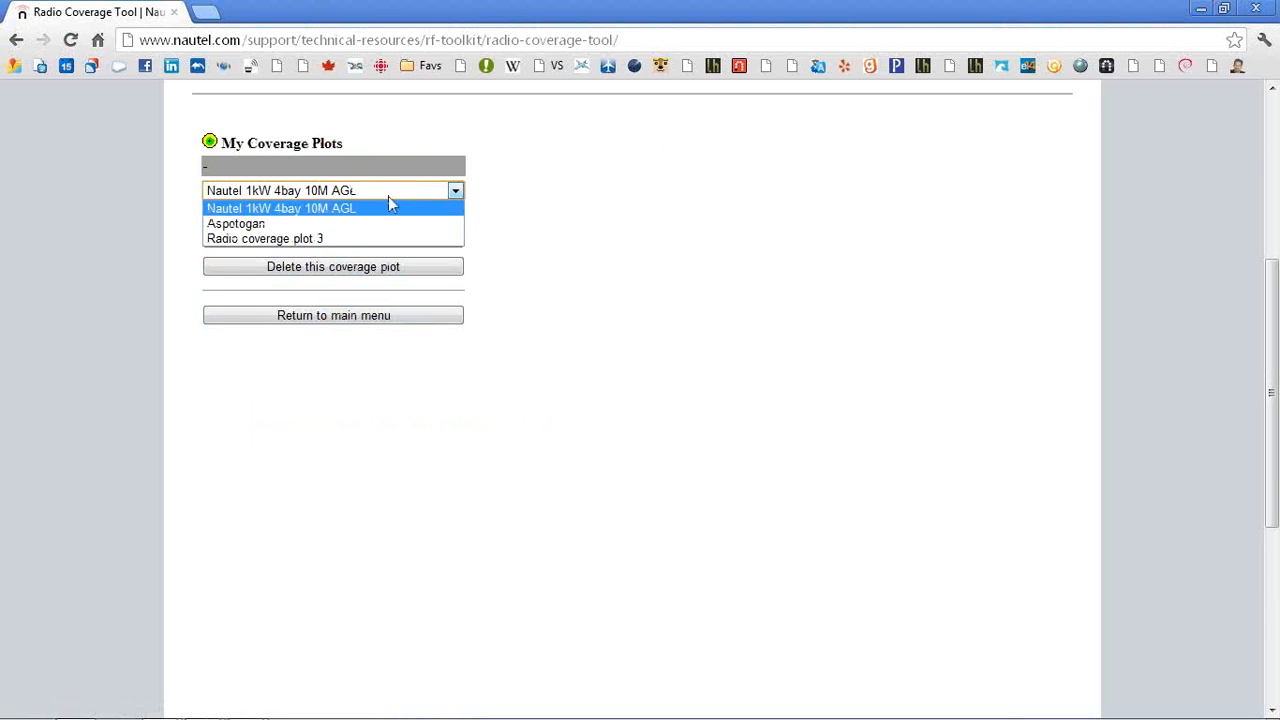
{"action": "left_click", "coordinate": [309, 242]}
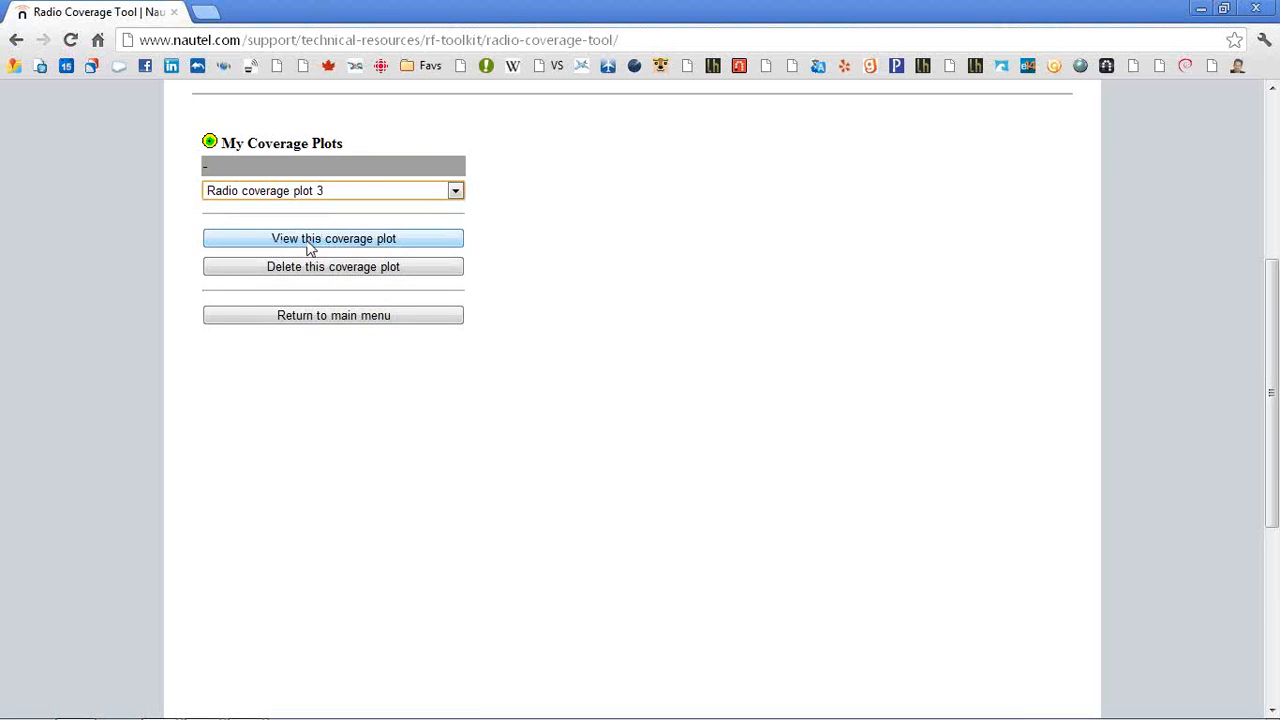
{"action": "left_click", "coordinate": [338, 240]}
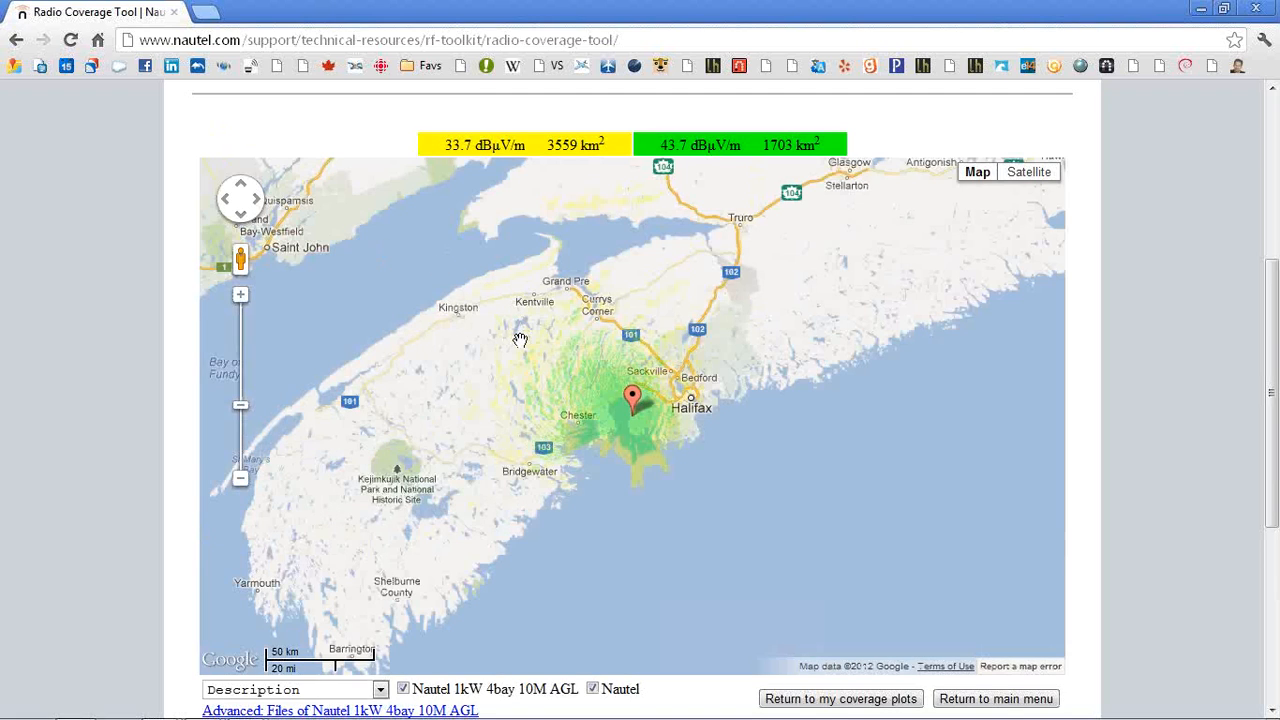
Download the advanced files of the displayed coverage plot
{"action": "left_click_drag", "start_coordinate": [524, 296], "coordinate": [795, 331]}
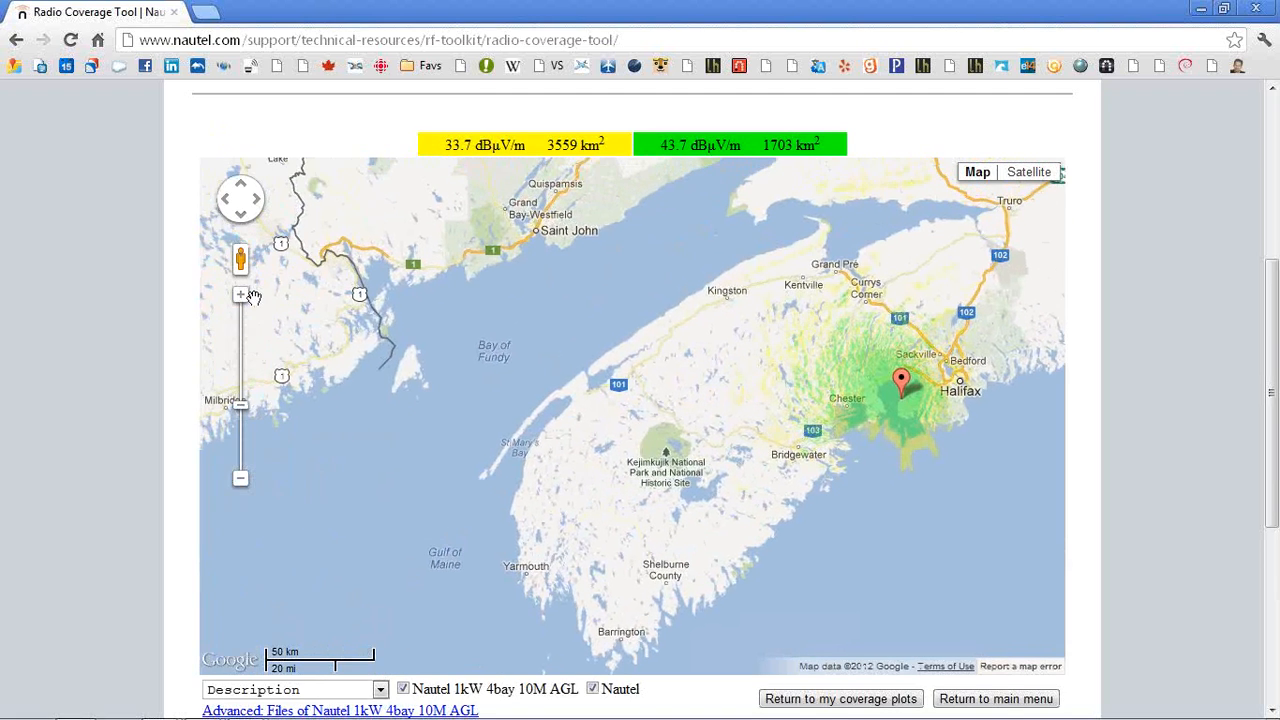
{"action": "left_click", "coordinate": [241, 298]}
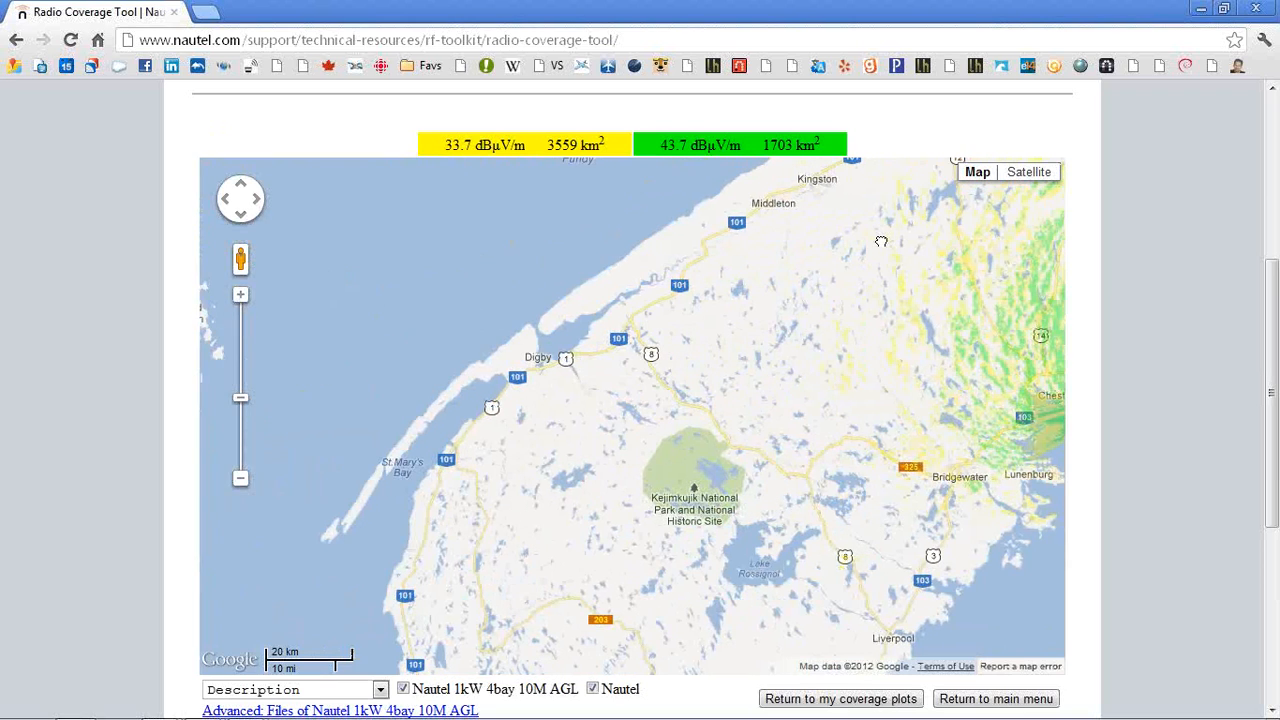
{"action": "left_click_drag", "start_coordinate": [890, 232], "coordinate": [606, 290]}
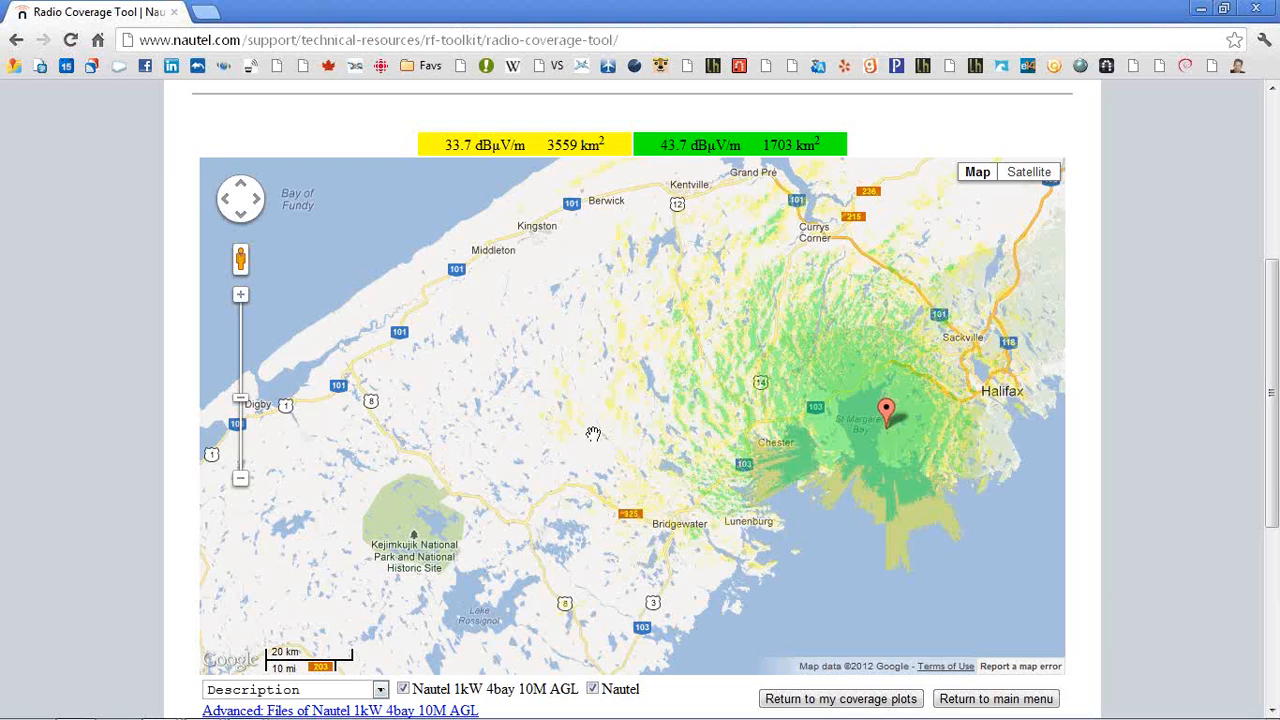
{"action": "left_click", "coordinate": [415, 710]}
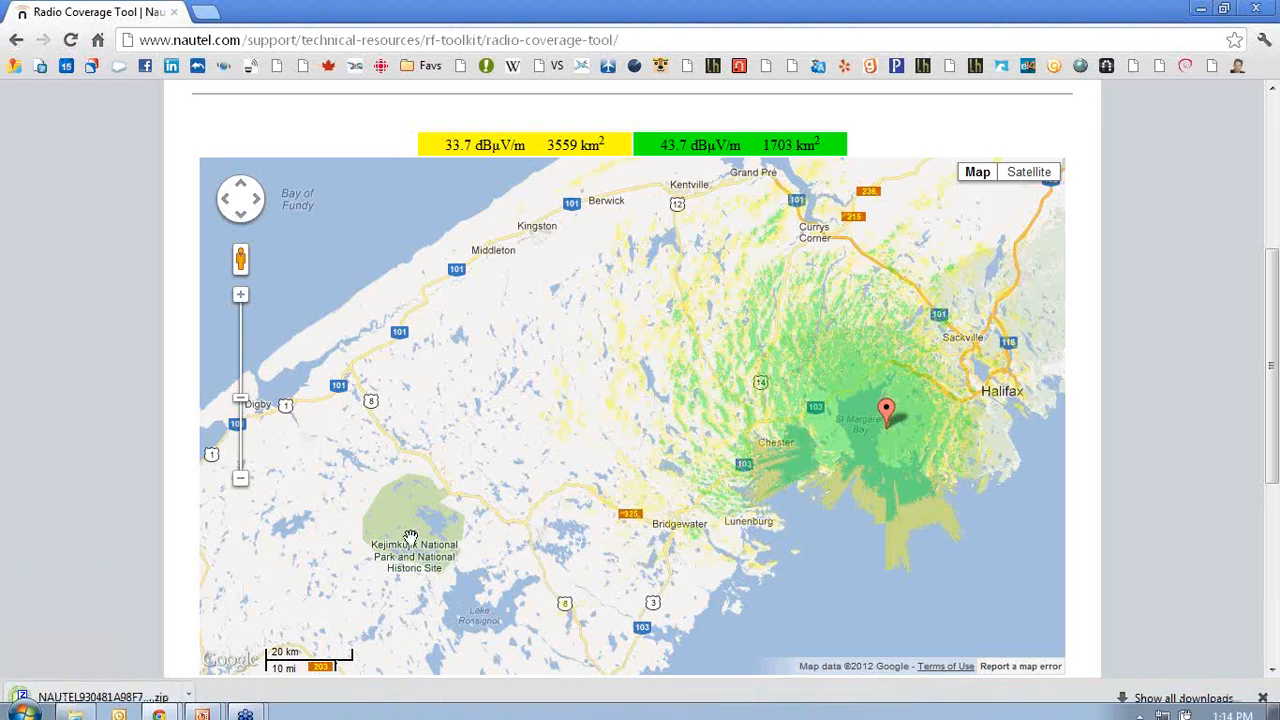
Open the downloaded zip archive and view the coverage overlay PNG image
{"action": "left_click", "coordinate": [115, 697]}
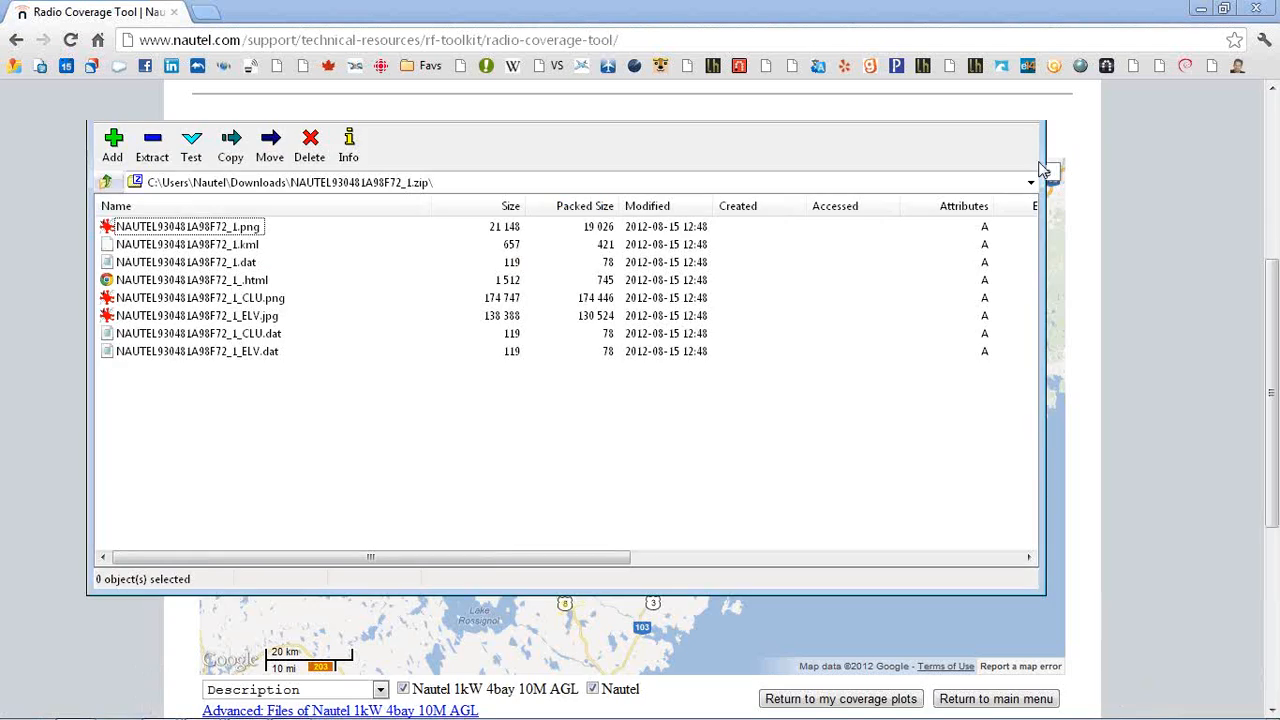
{"action": "double_click", "coordinate": [248, 231]}
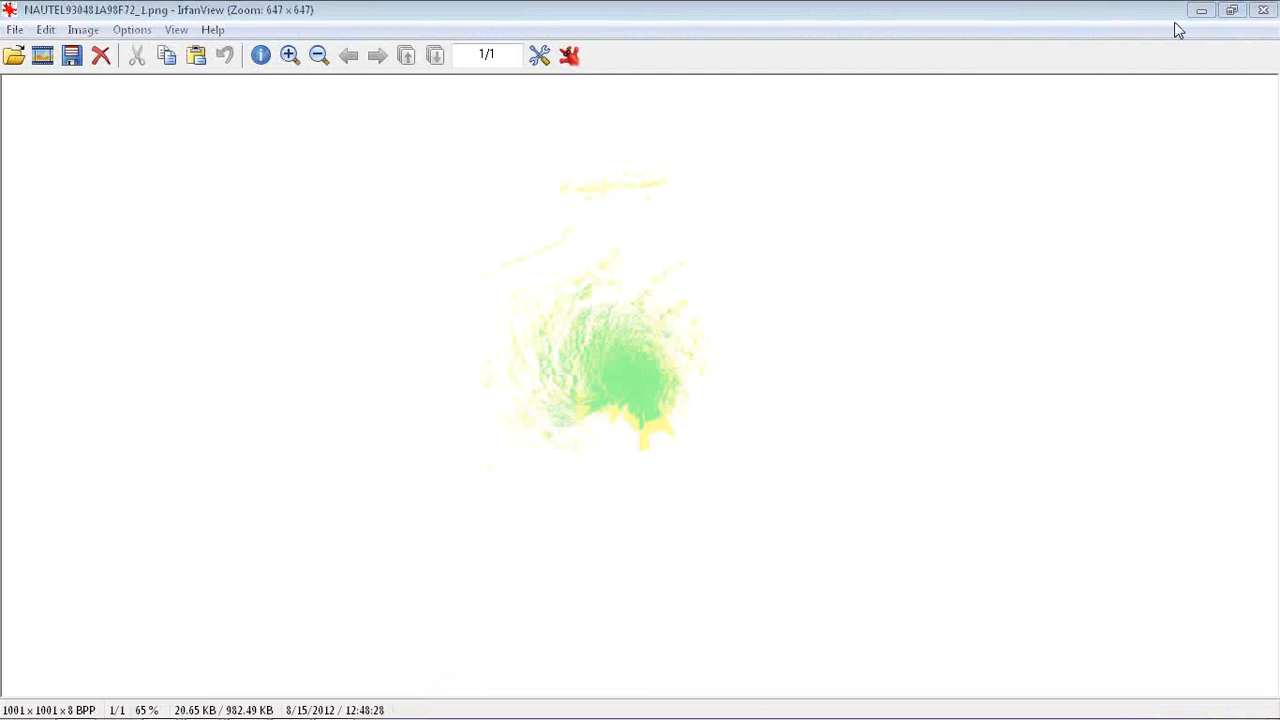
{"action": "left_click", "coordinate": [1262, 10]}
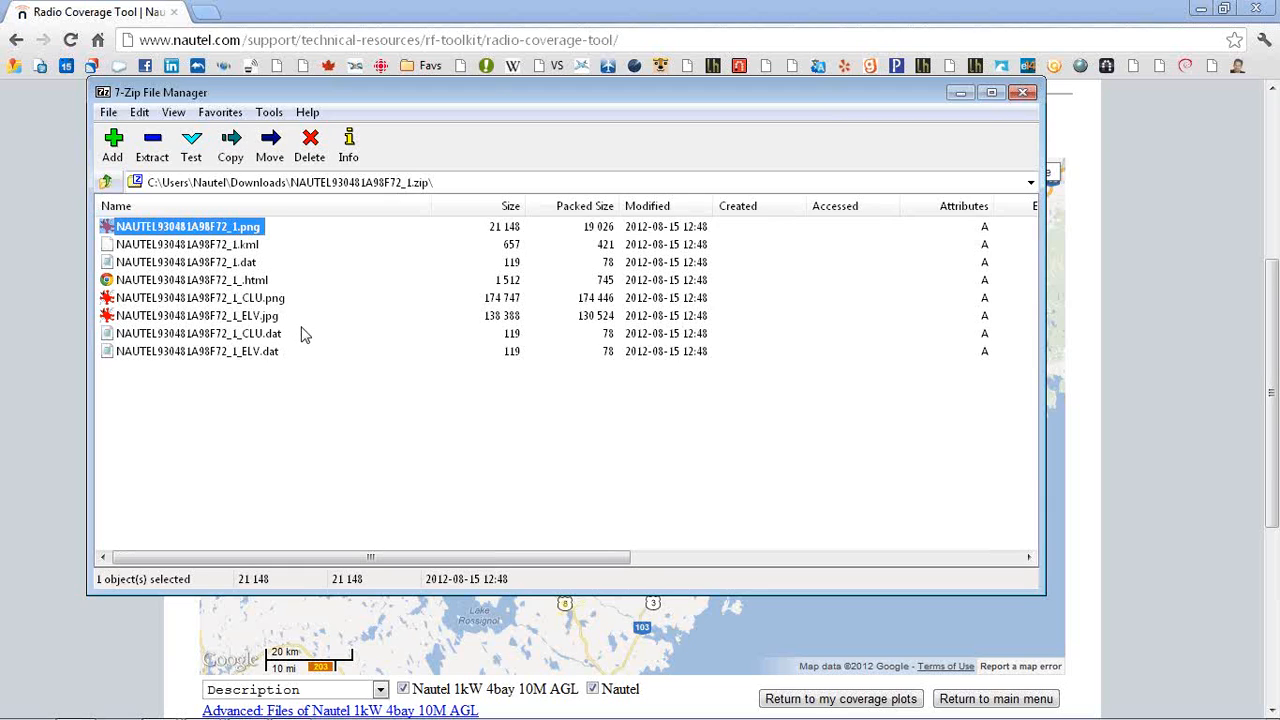
View the land cover and elevation images from the archive, then close the archive
{"action": "double_click", "coordinate": [258, 297]}
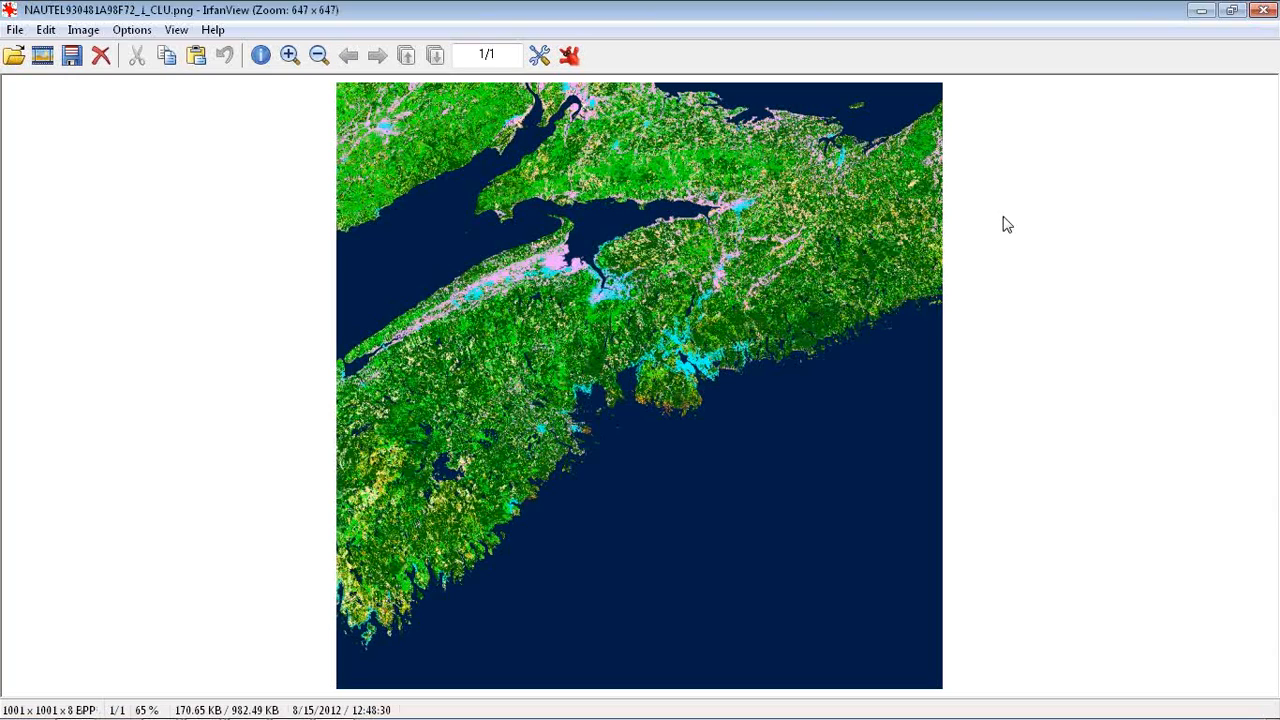
{"action": "left_click", "coordinate": [1264, 11]}
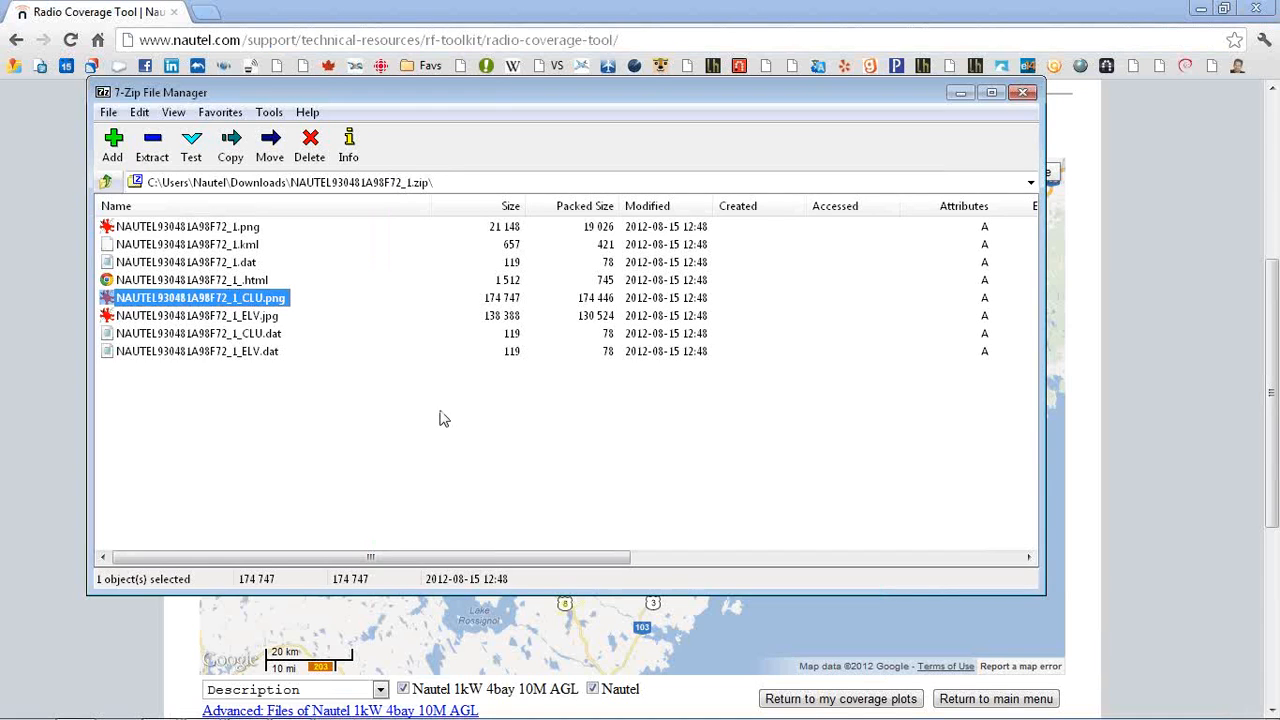
{"action": "double_click", "coordinate": [228, 316]}
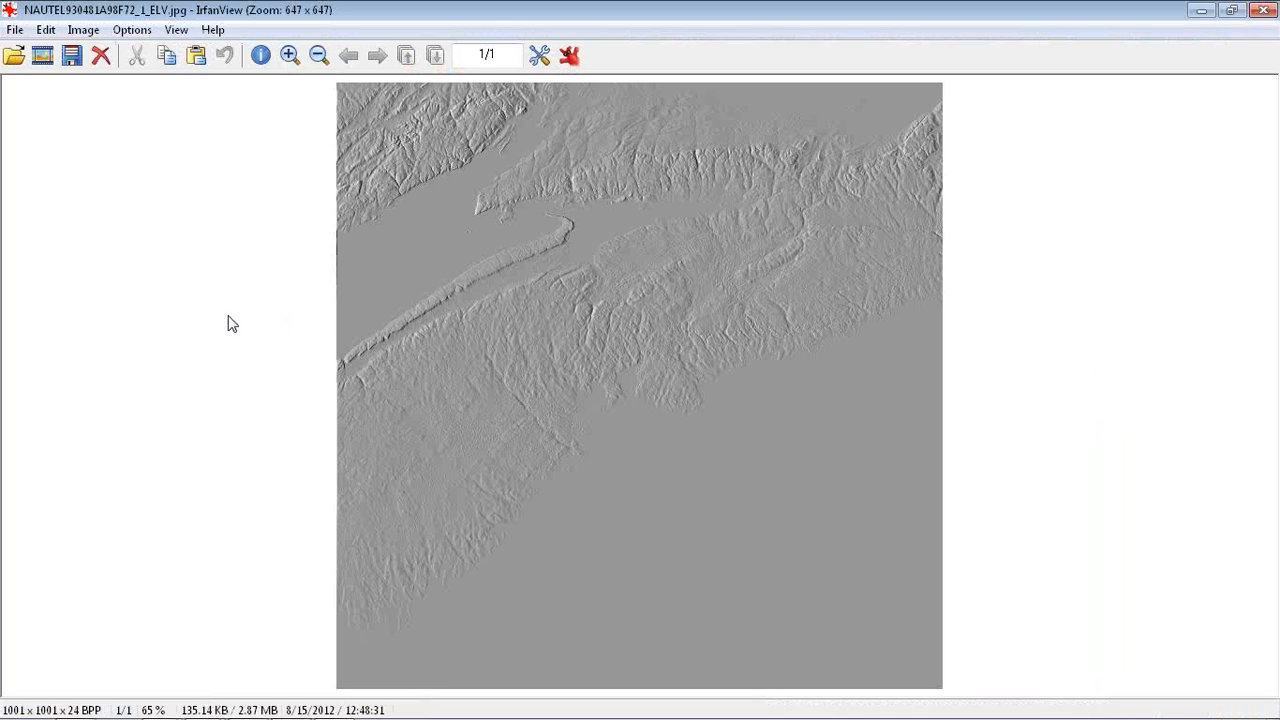
{"action": "left_click", "coordinate": [1264, 11]}
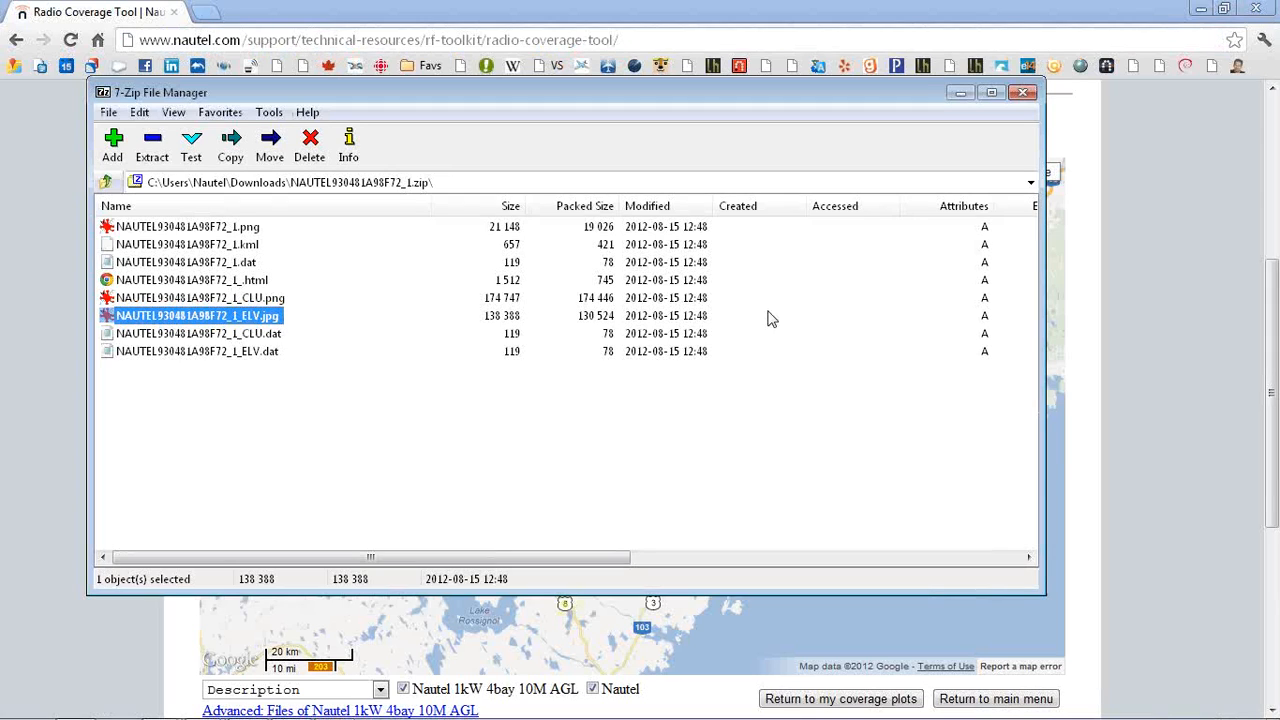
{"action": "left_click", "coordinate": [1020, 93]}
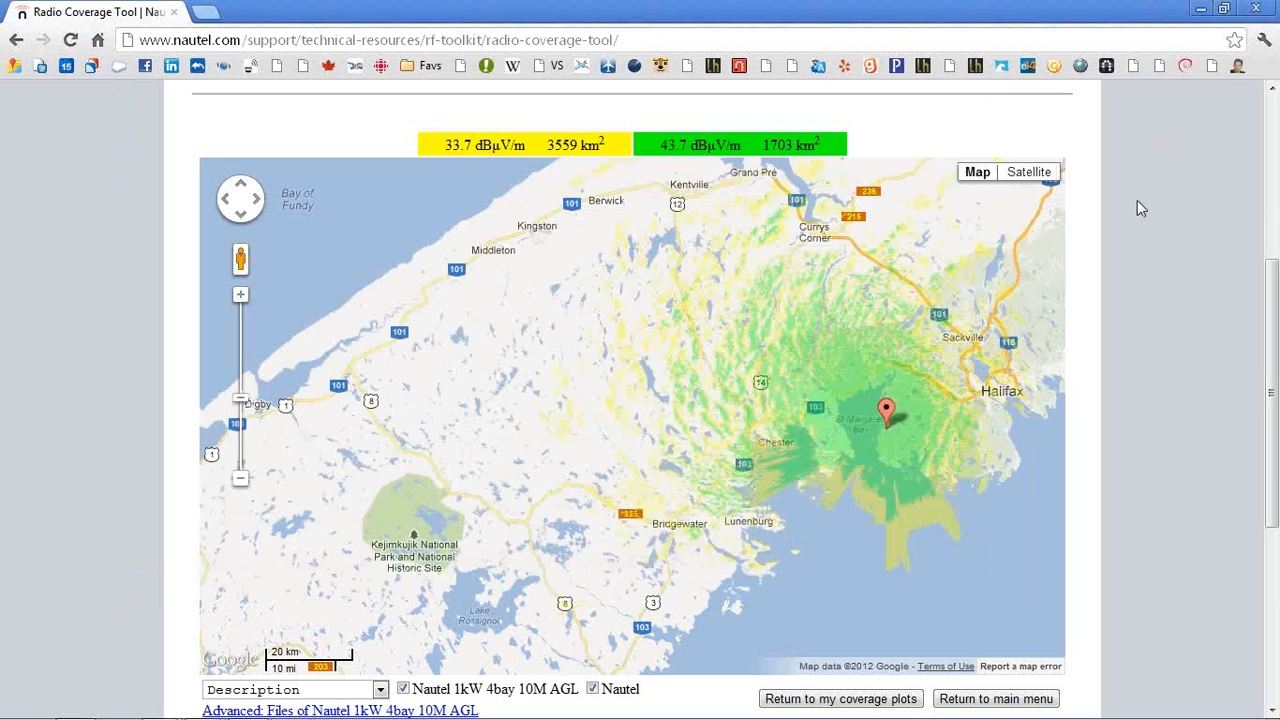
Expand the plot's description list to show its parameters
{"action": "scroll", "coordinate": [1137, 201], "scroll_direction": "down", "scroll_amount": 1}
{"action": "scroll", "coordinate": [1137, 201], "scroll_direction": "up", "scroll_amount": 1}
{"action": "left_click", "coordinate": [381, 691]}
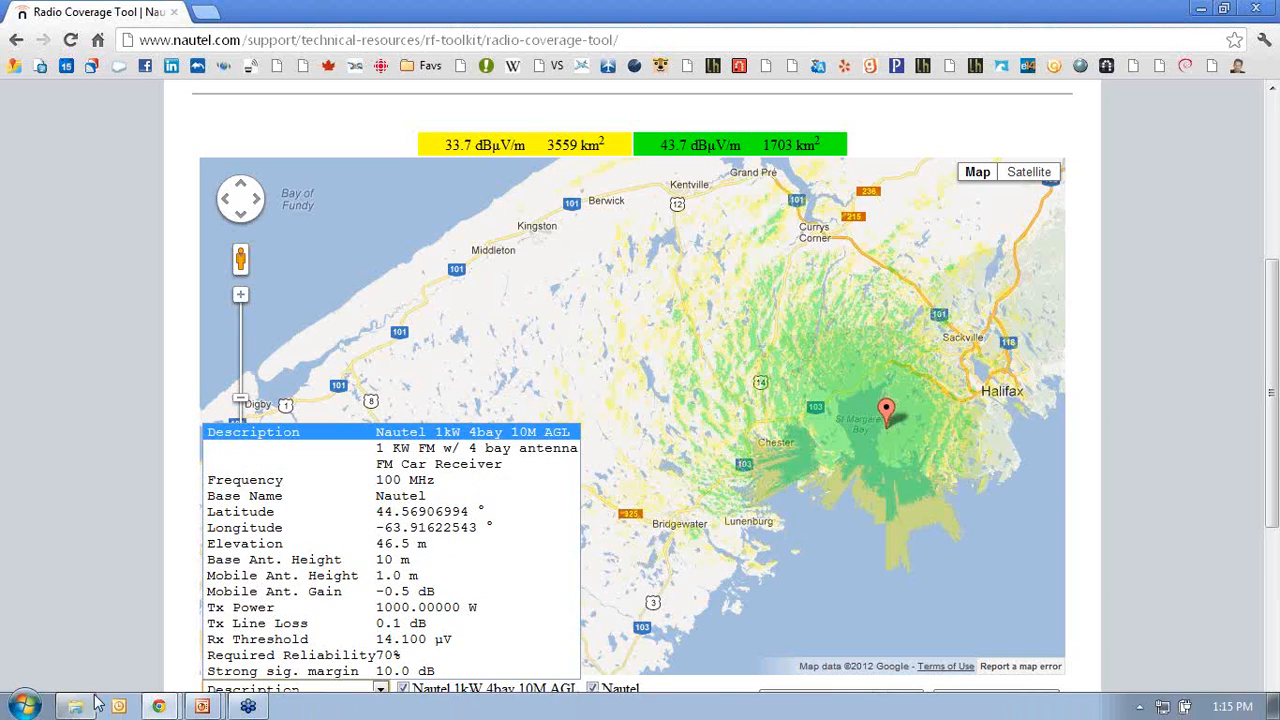
Open IrfanView, paste the captured screen and crop it to the coverage map with its description
{"action": "left_click", "coordinate": [24, 706]}
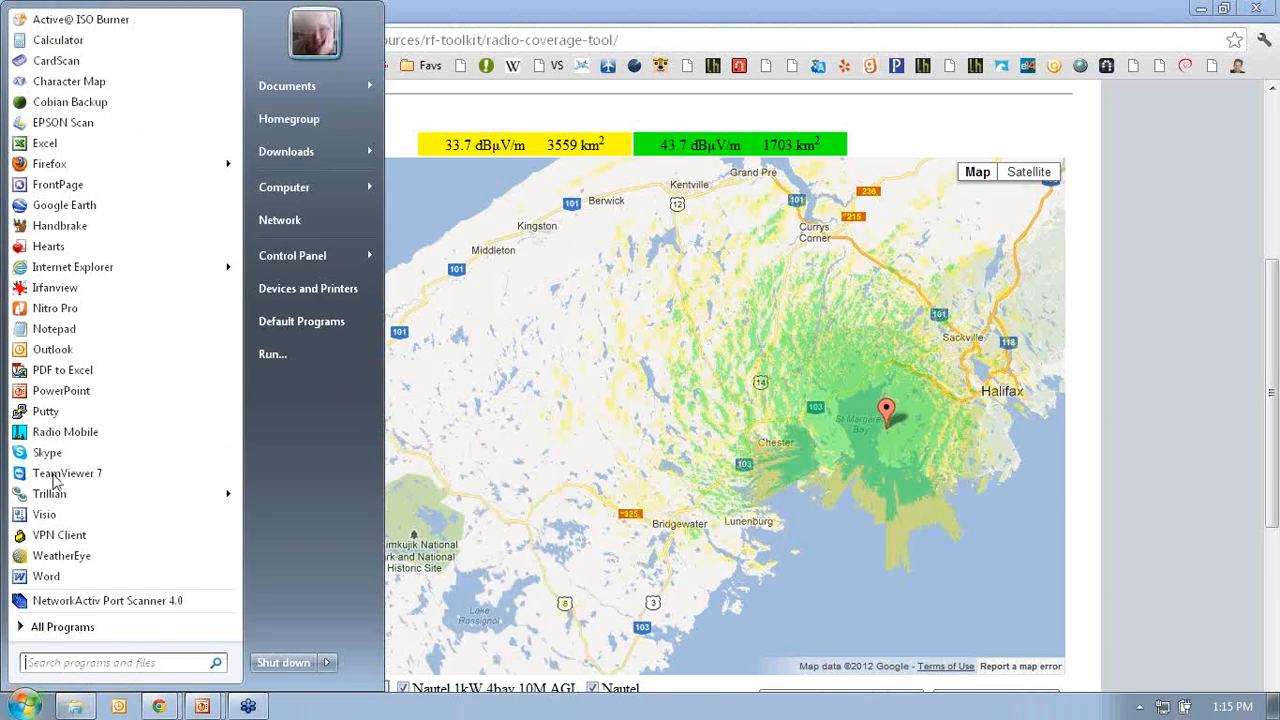
{"action": "left_click", "coordinate": [60, 288]}
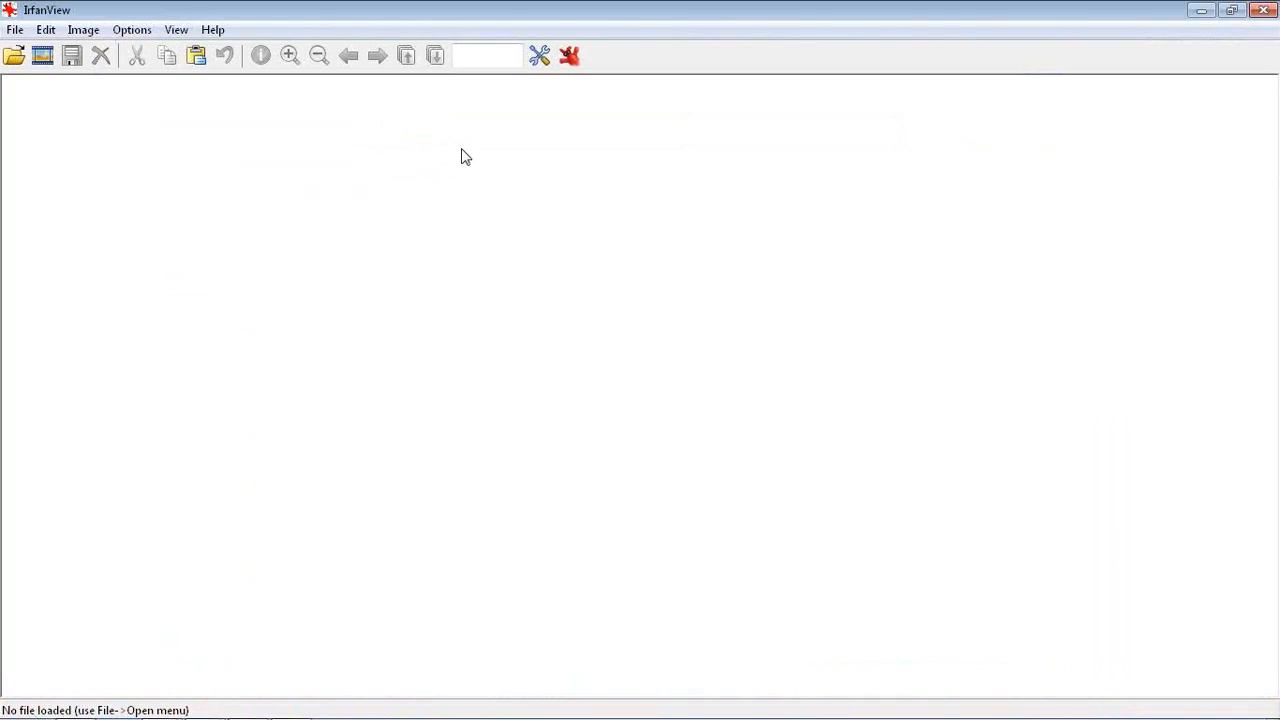
{"action": "key", "text": "ctrl+v"}
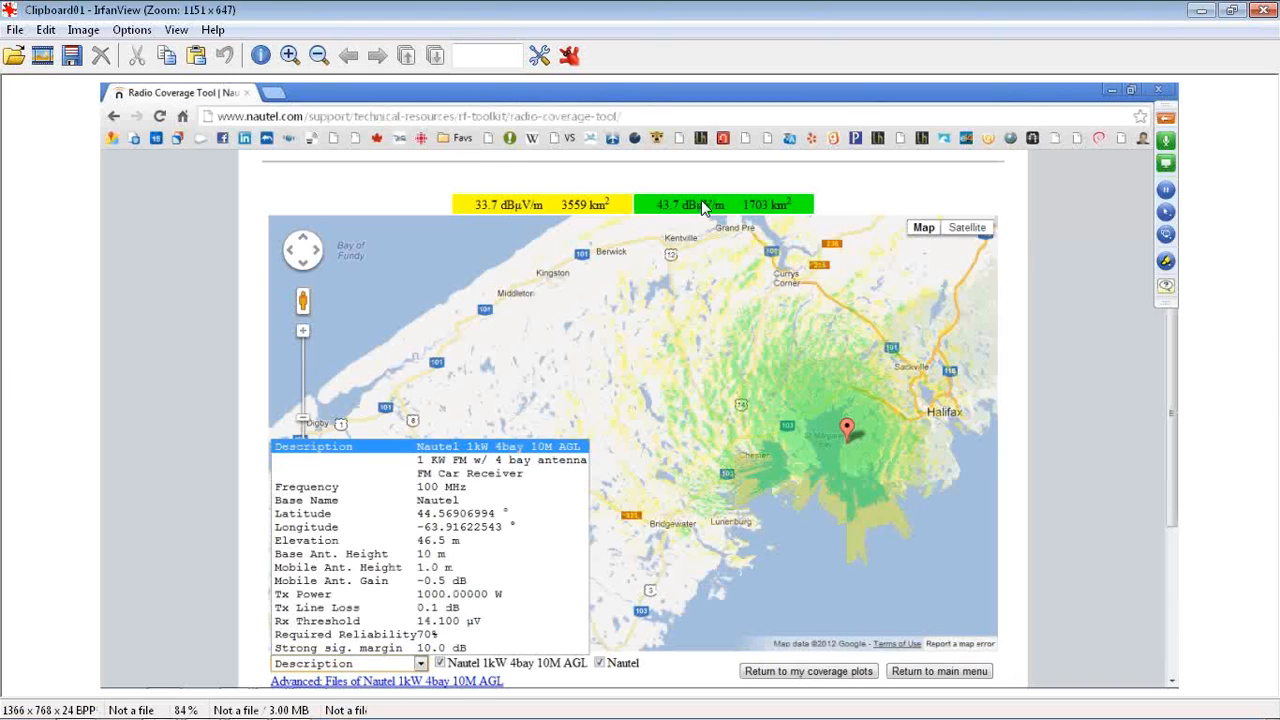
{"action": "left_click_drag", "start_coordinate": [266, 196], "coordinate": [1008, 657]}
{"action": "left_click_drag", "start_coordinate": [1002, 655], "coordinate": [1002, 655]}
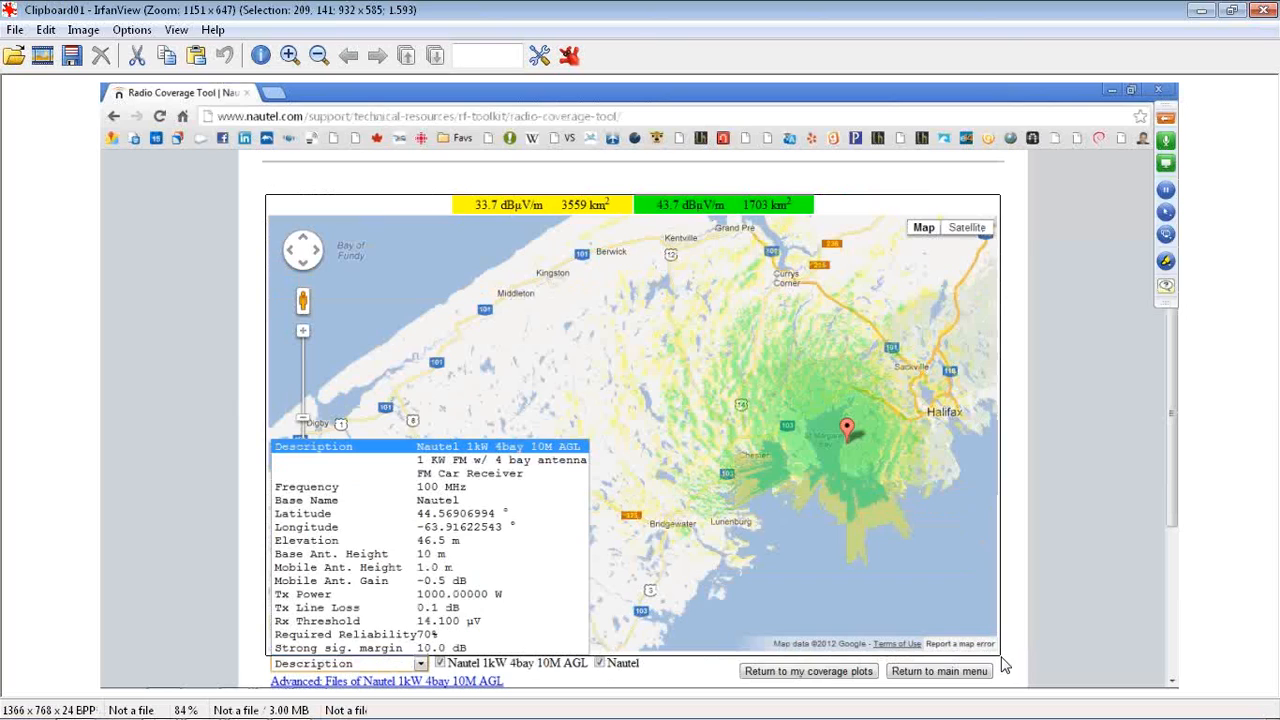
{"action": "key", "text": "ctrl+y"}
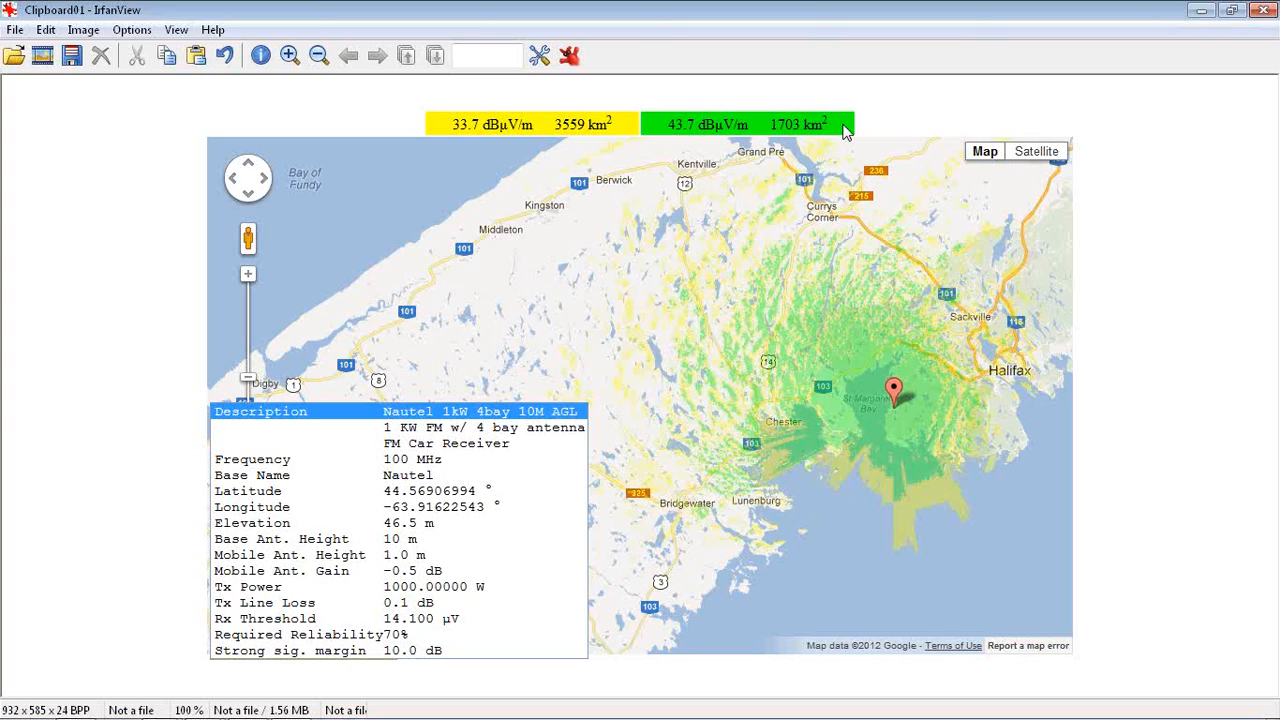
{"action": "key", "text": "Escape"}
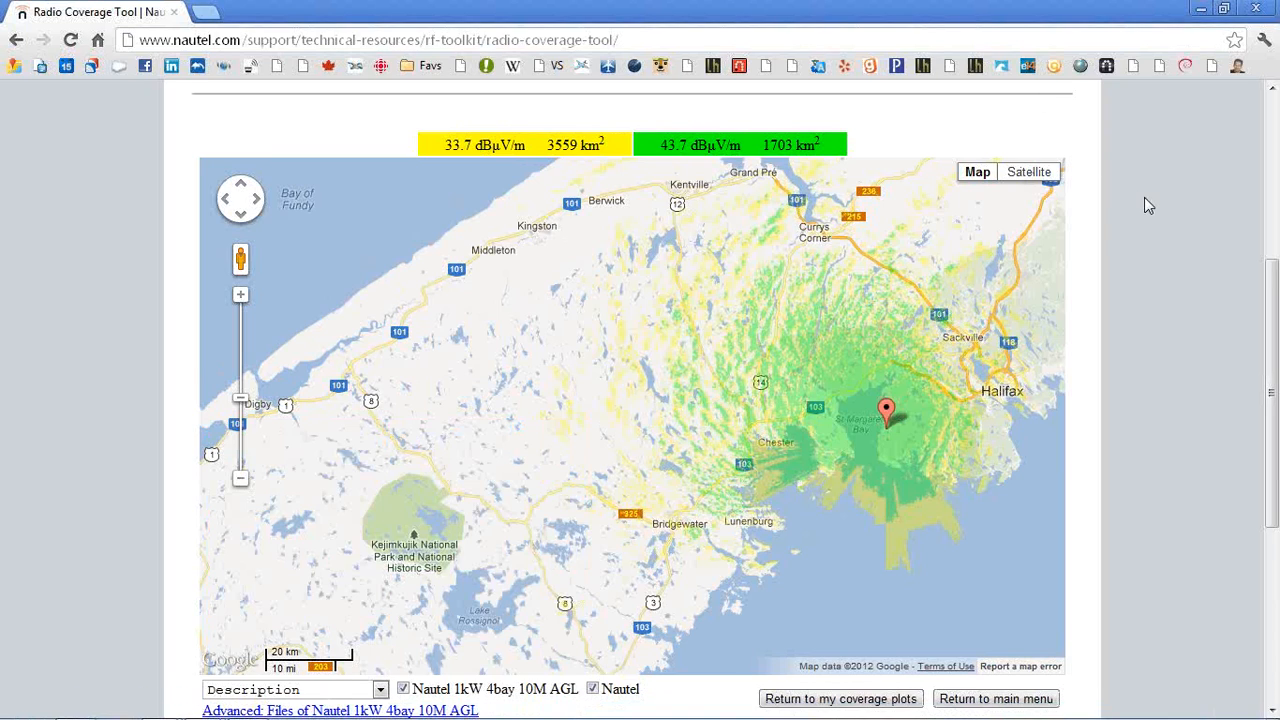
Open Multiple Coverage Plots, select all three saved plots and submit them
{"action": "scroll", "coordinate": [1145, 200], "scroll_direction": "down", "scroll_amount": 1}
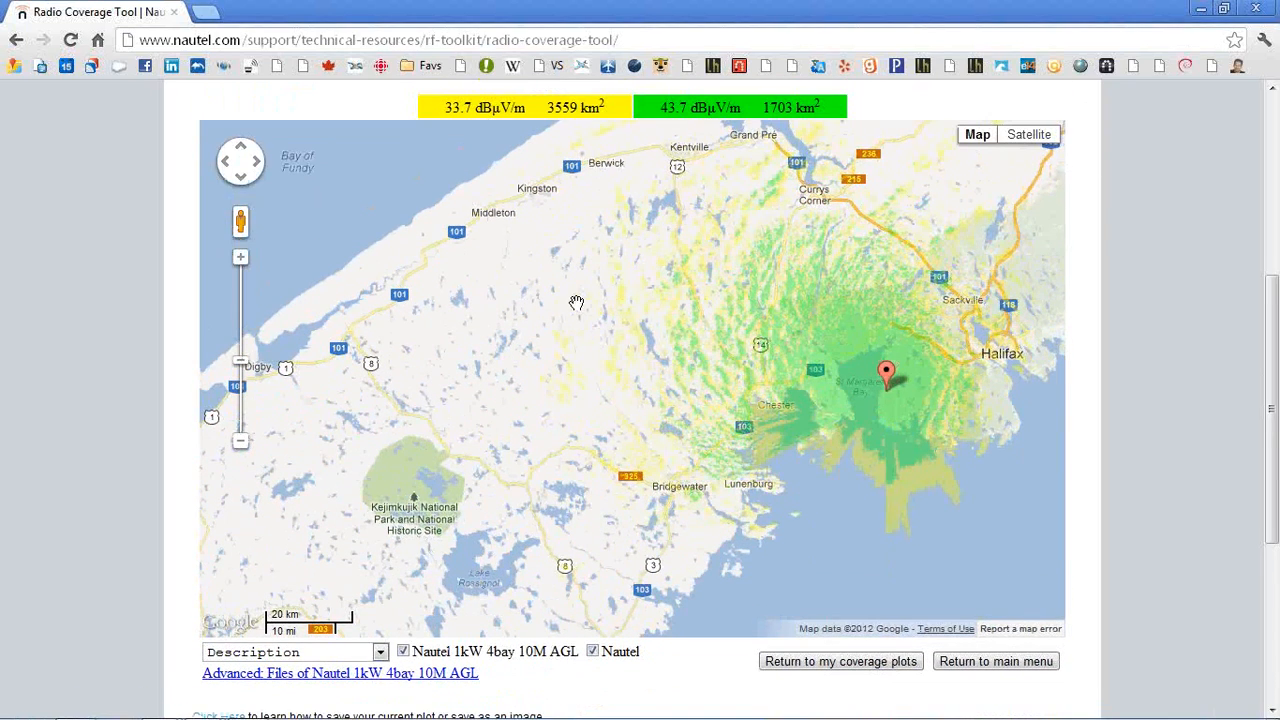
{"action": "left_click", "coordinate": [991, 662]}
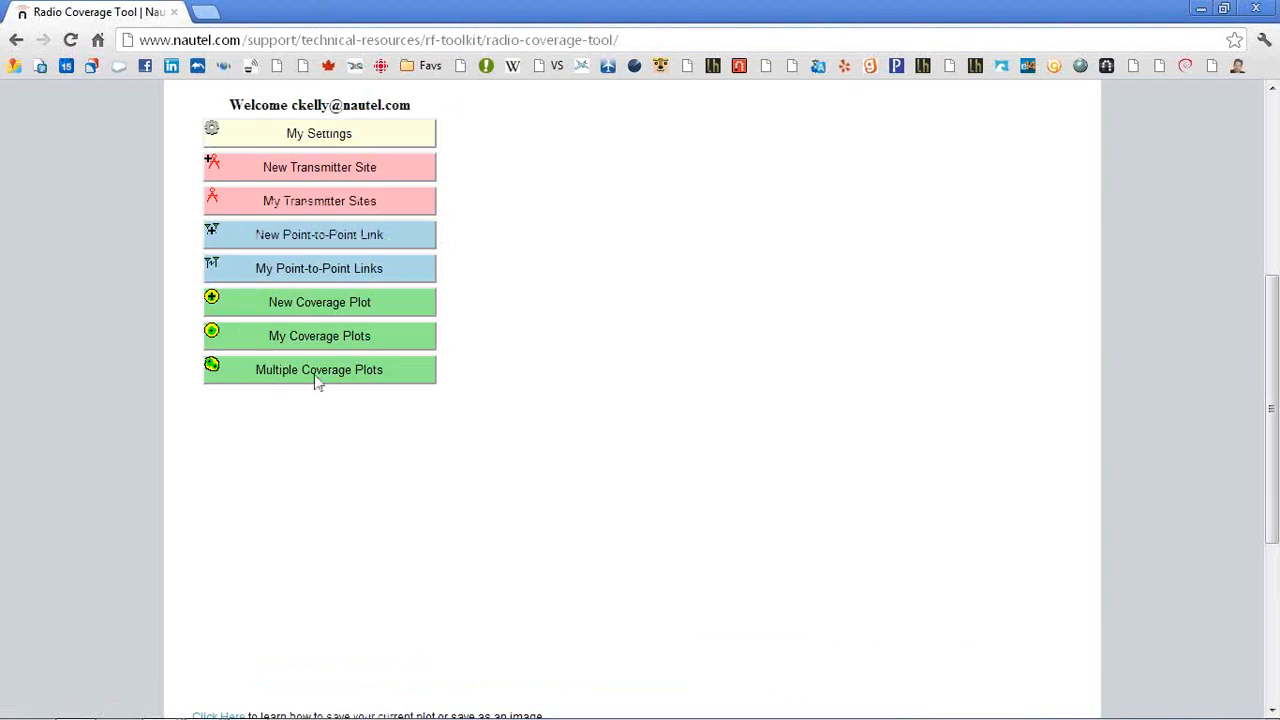
{"action": "left_click", "coordinate": [324, 372]}
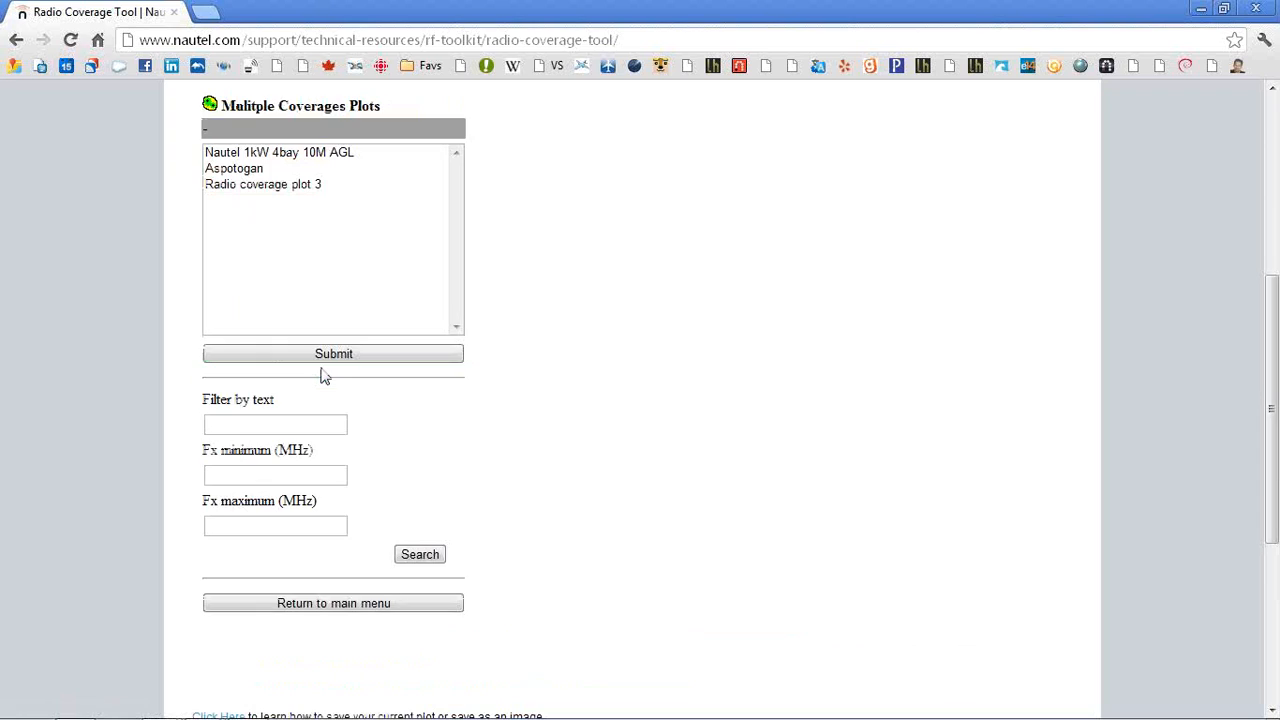
{"action": "left_click", "coordinate": [275, 189]}
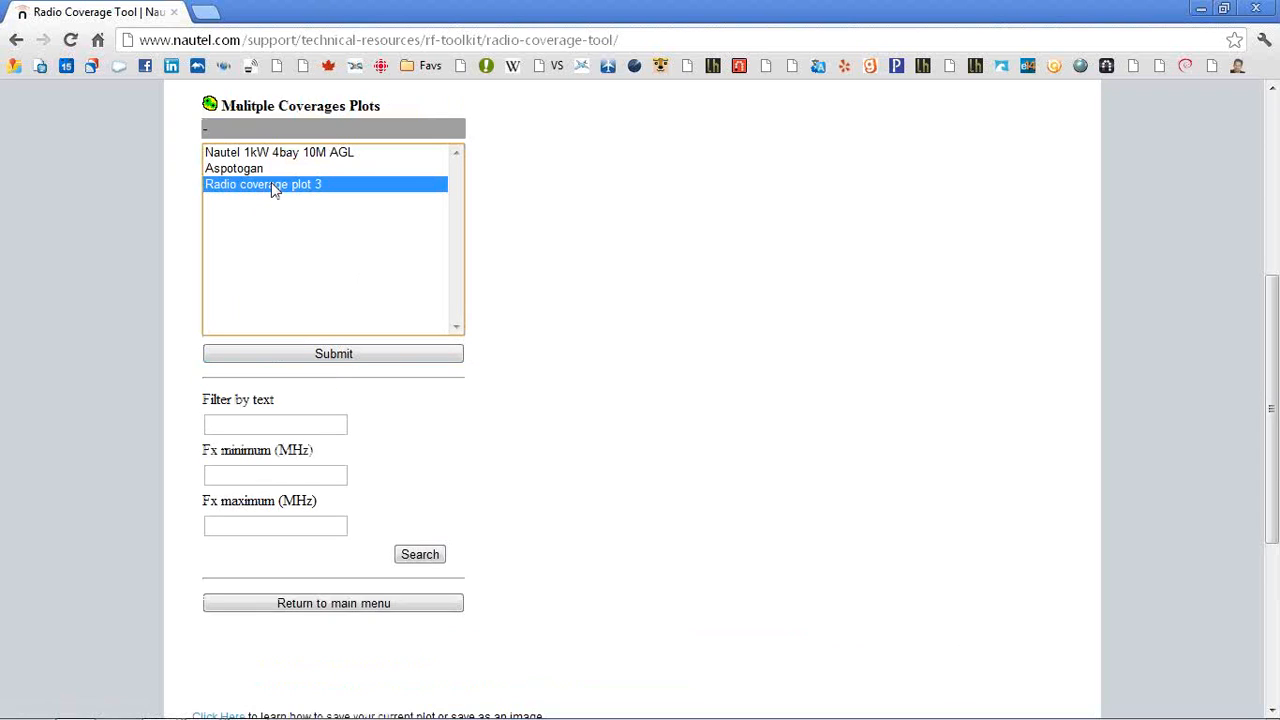
{"action": "left_click", "coordinate": [264, 156], "text": "shift"}
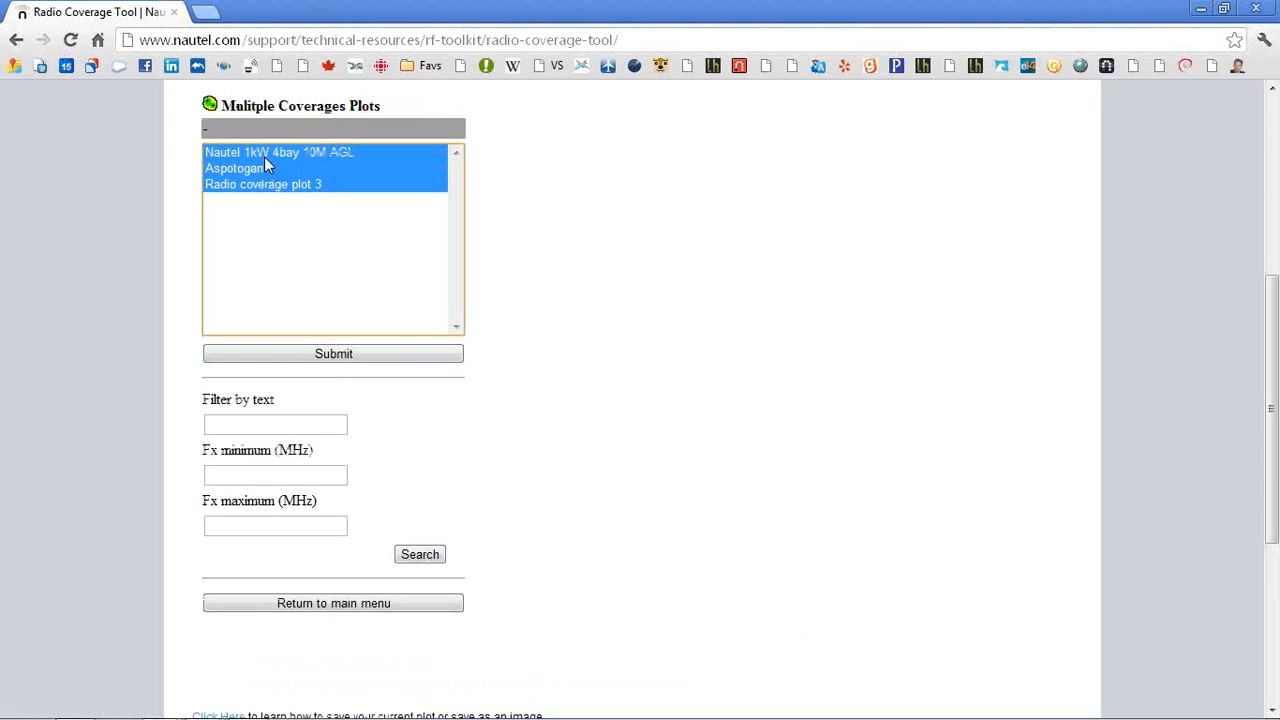
{"action": "left_click", "coordinate": [334, 354]}
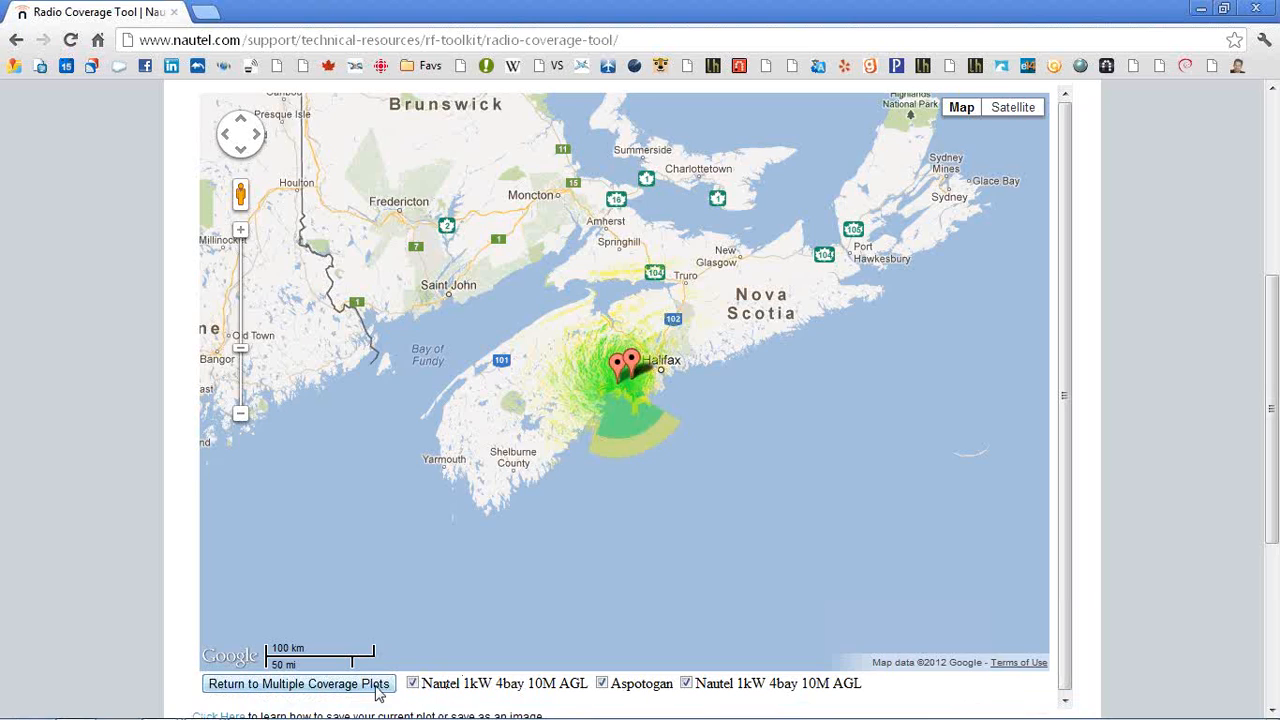
Toggle the plots' overlays on and off, leaving the third plot hidden
{"action": "left_click", "coordinate": [687, 684]}
{"action": "left_click", "coordinate": [603, 684]}
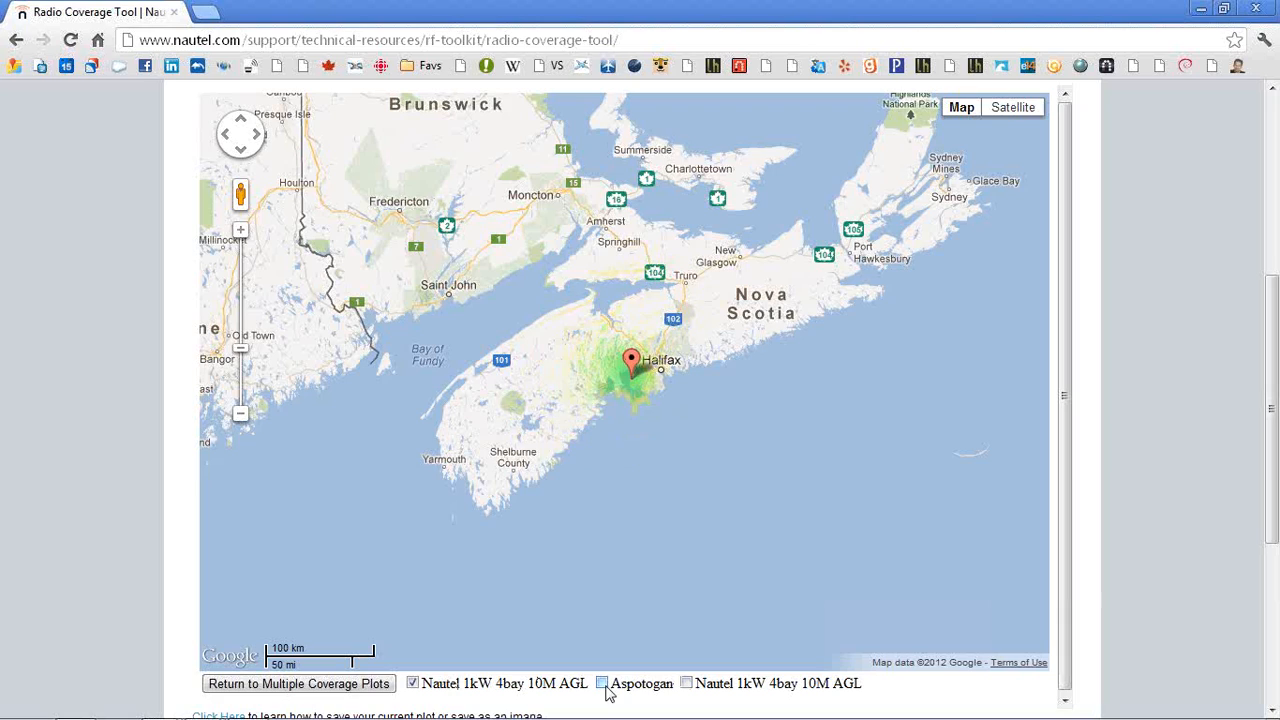
{"action": "left_click", "coordinate": [603, 684]}
{"action": "left_click", "coordinate": [603, 684]}
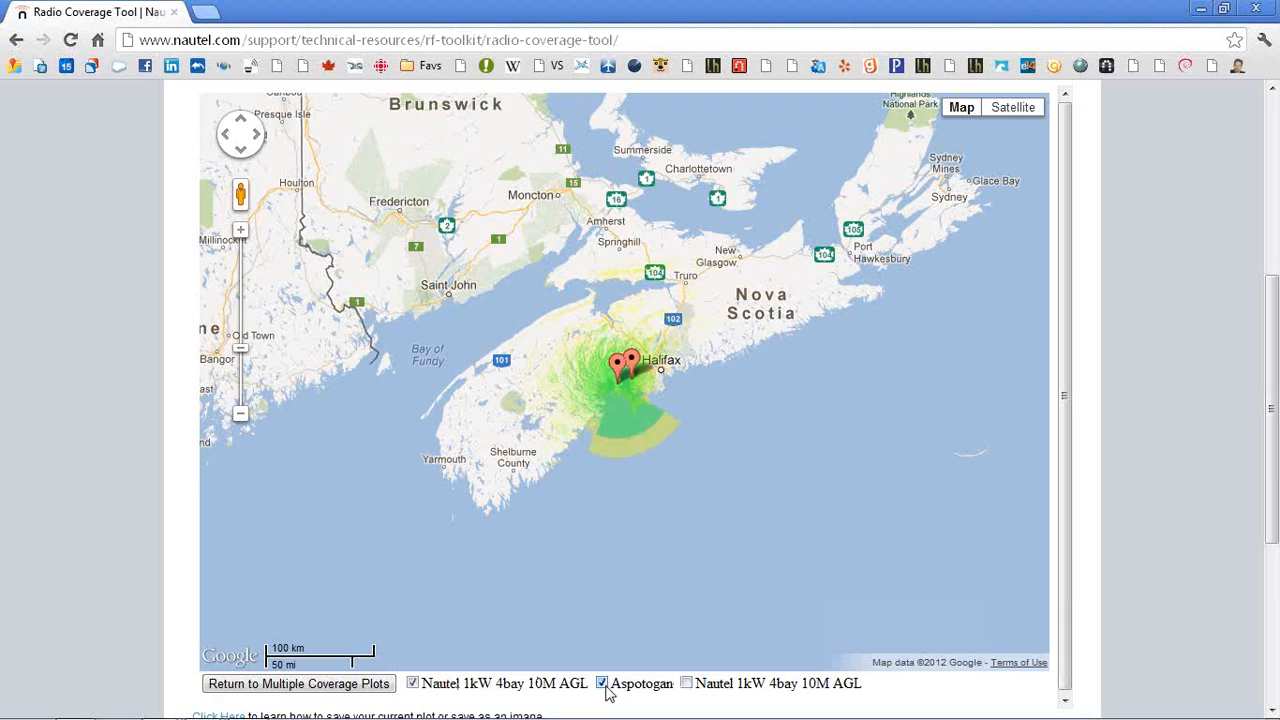
{"action": "left_click", "coordinate": [603, 684]}
{"action": "left_click", "coordinate": [603, 684]}
{"action": "left_click", "coordinate": [412, 684]}
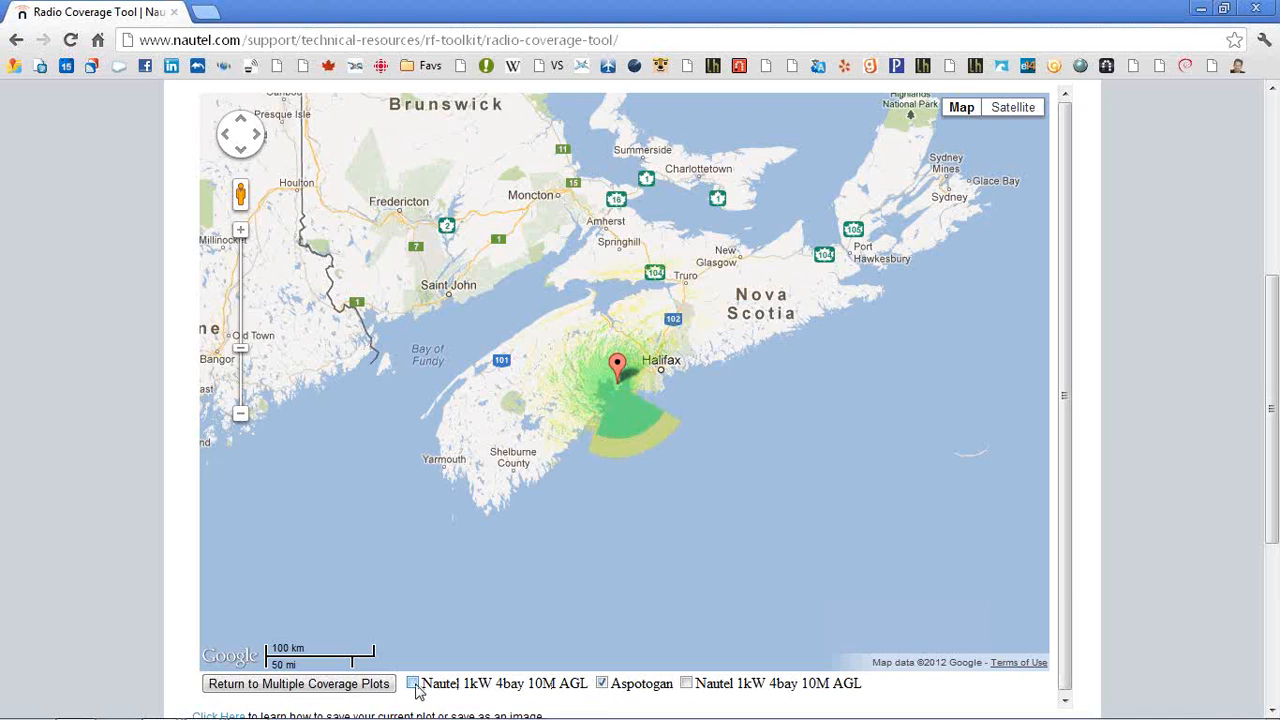
{"action": "left_click", "coordinate": [412, 684]}
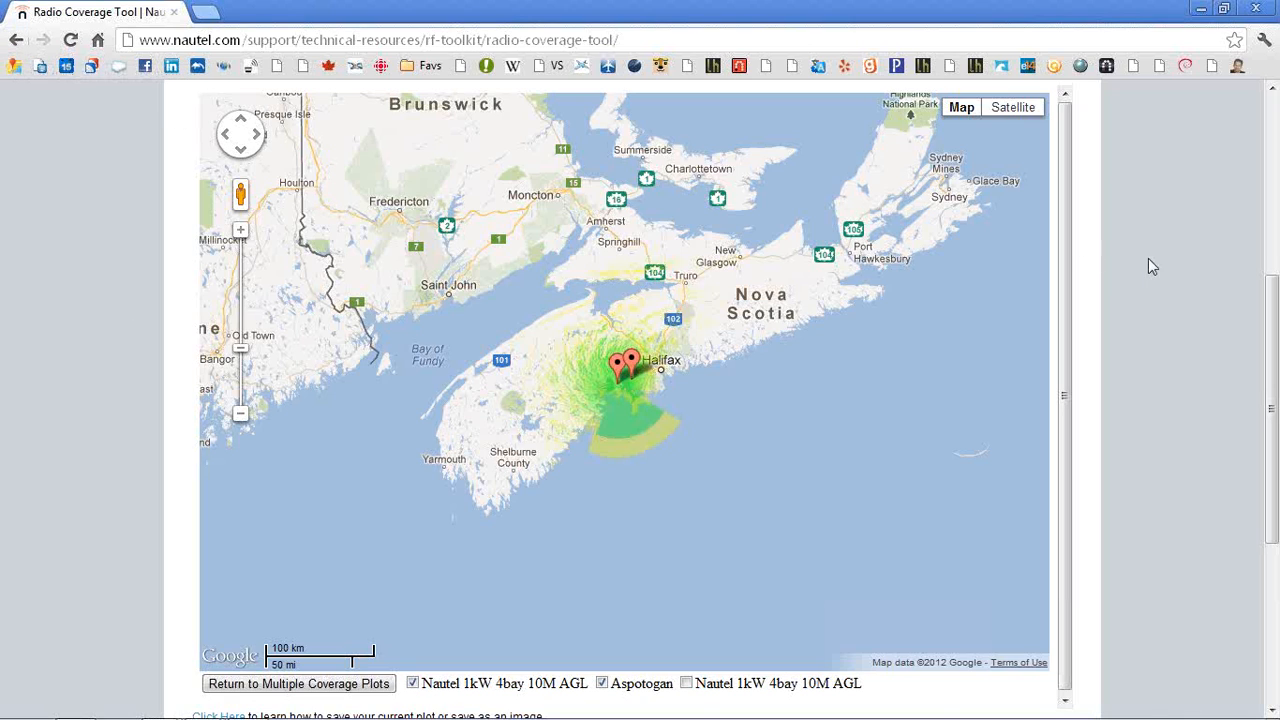
Start a new point-to-point link and set the From antenna center height to 10 m
{"action": "scroll", "coordinate": [1148, 265], "scroll_direction": "down", "scroll_amount": 3}
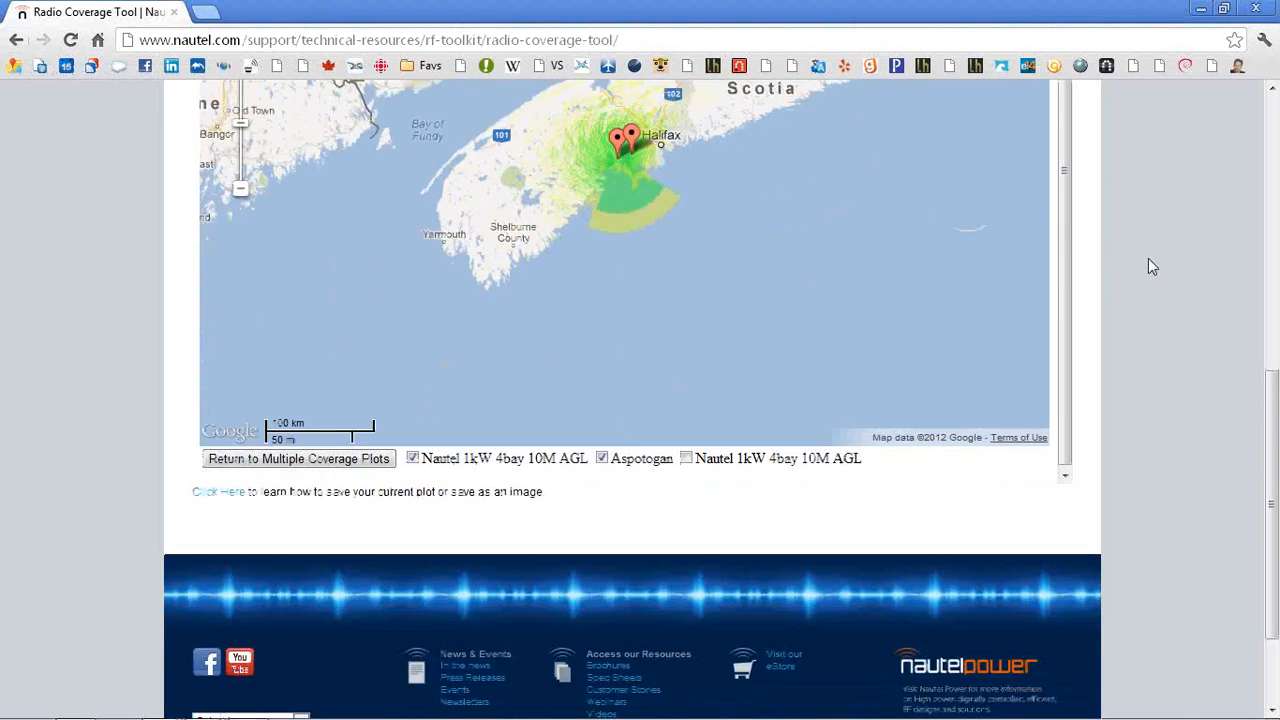
{"action": "left_click", "coordinate": [296, 463]}
{"action": "left_click", "coordinate": [353, 377]}
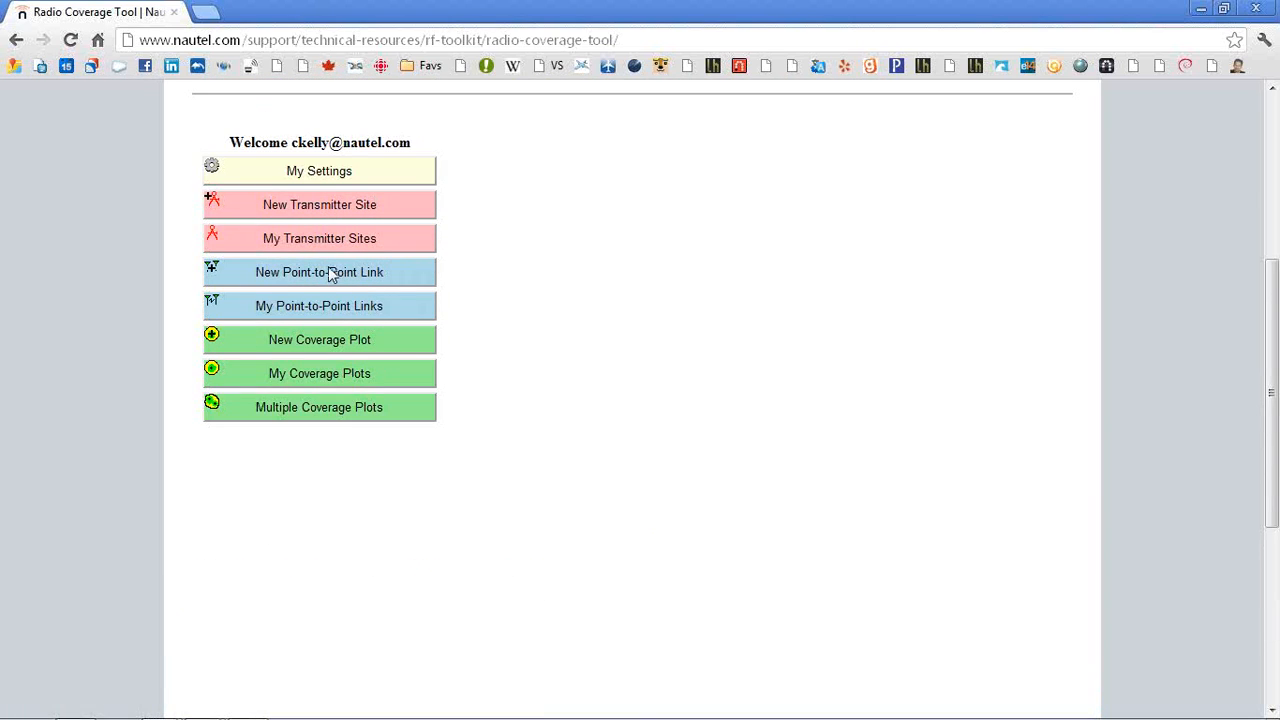
{"action": "left_click", "coordinate": [328, 270]}
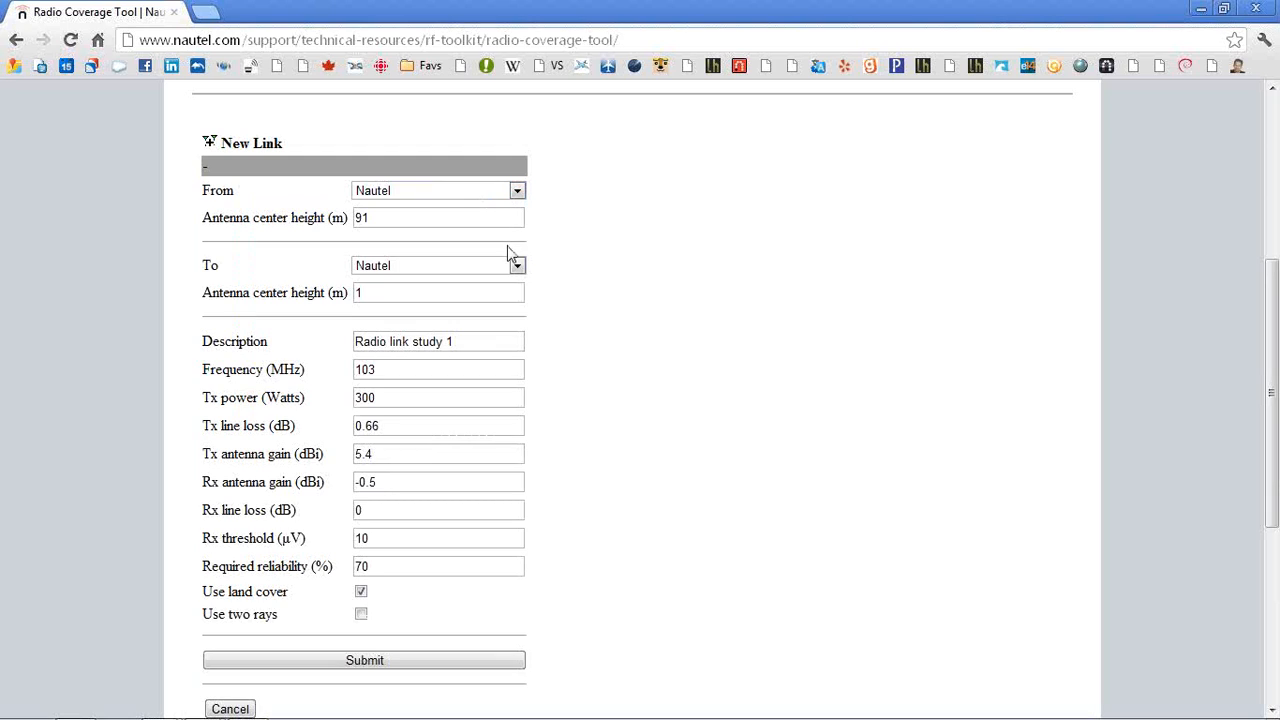
{"action": "left_click", "coordinate": [480, 220]}
{"action": "type", "text": "10"}
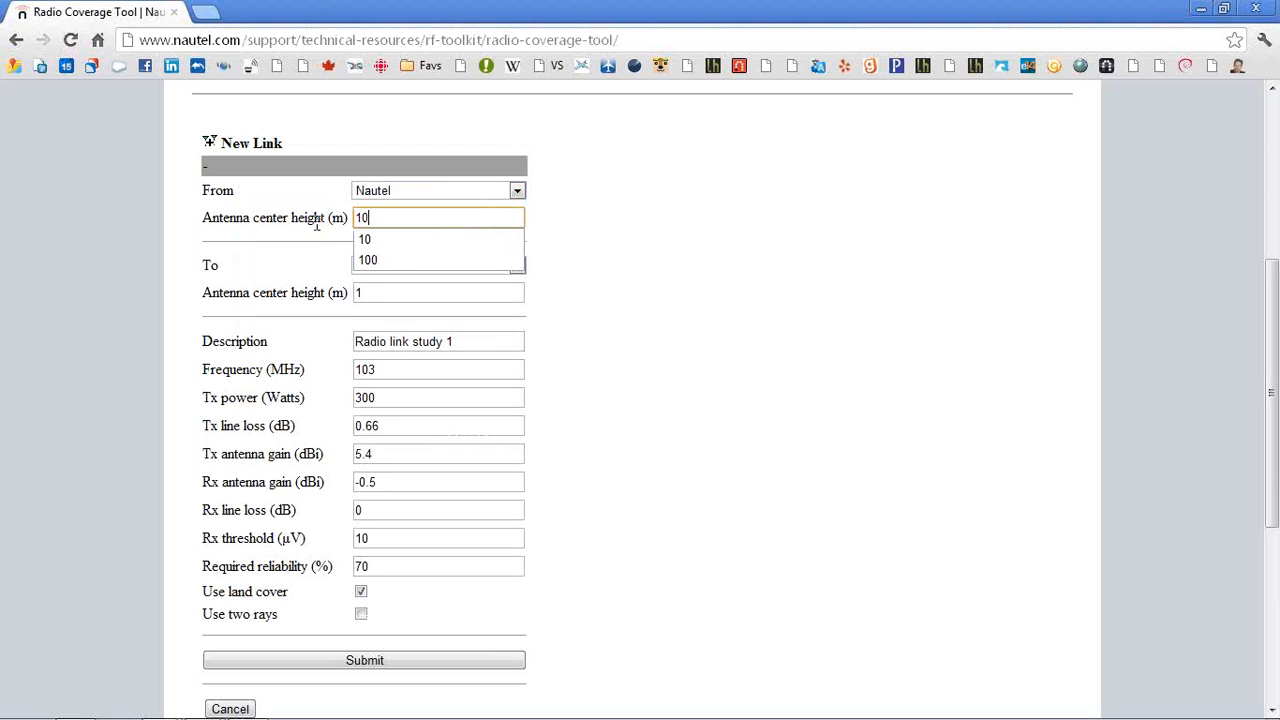
Set the link's destination to Aspotogan with a 10 m antenna center height
{"action": "key", "text": "Tab"}
{"action": "left_click", "coordinate": [516, 266]}
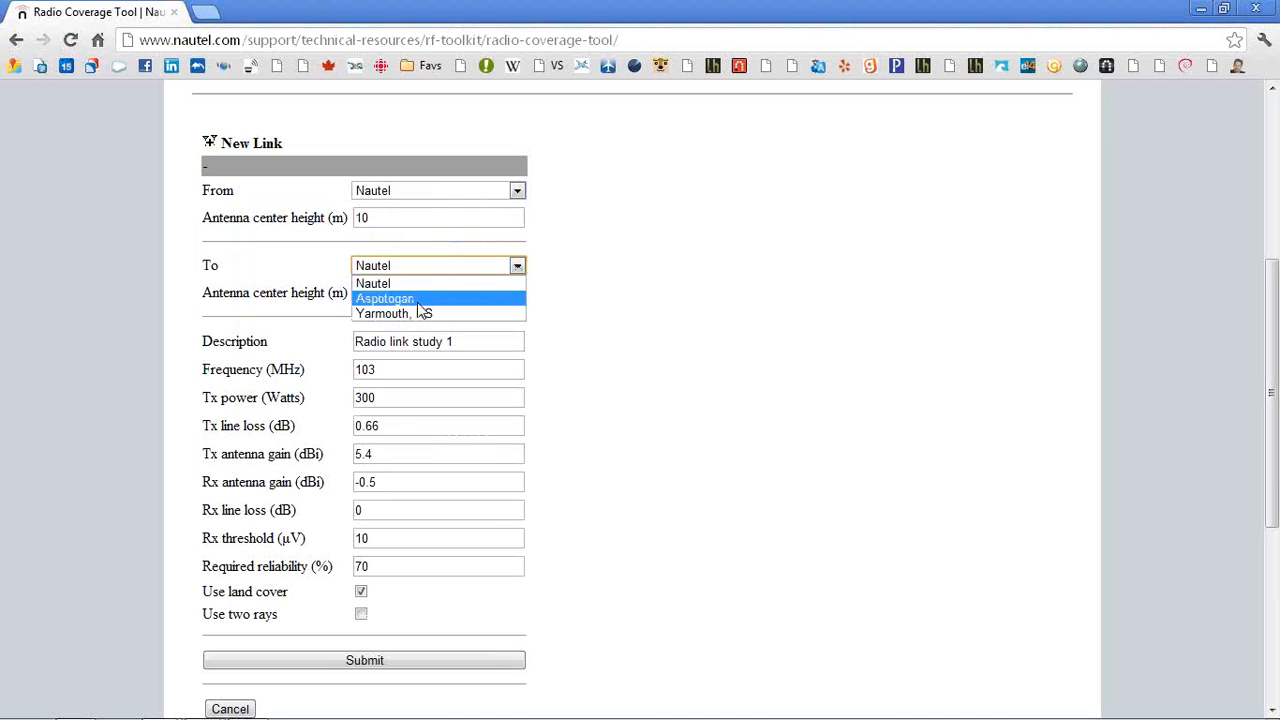
{"action": "left_click", "coordinate": [406, 295]}
{"action": "double_click", "coordinate": [395, 288]}
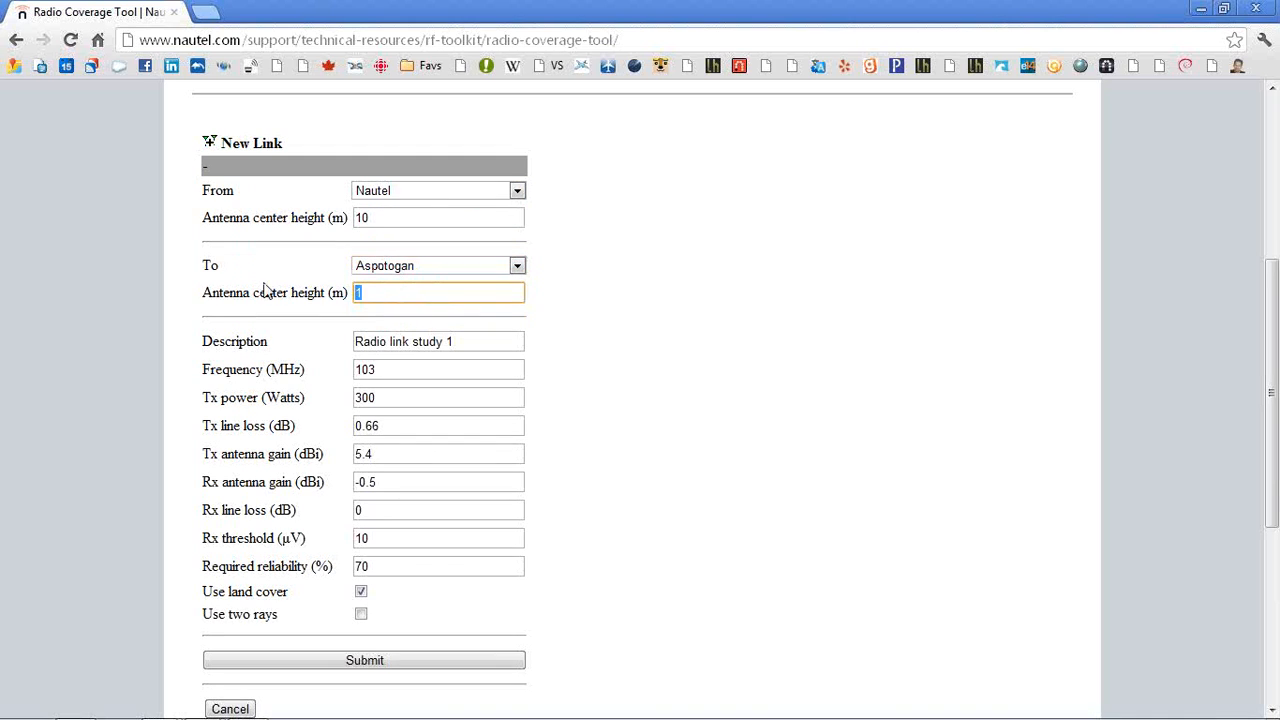
{"action": "type", "text": "10"}
{"action": "key", "text": "Tab"}
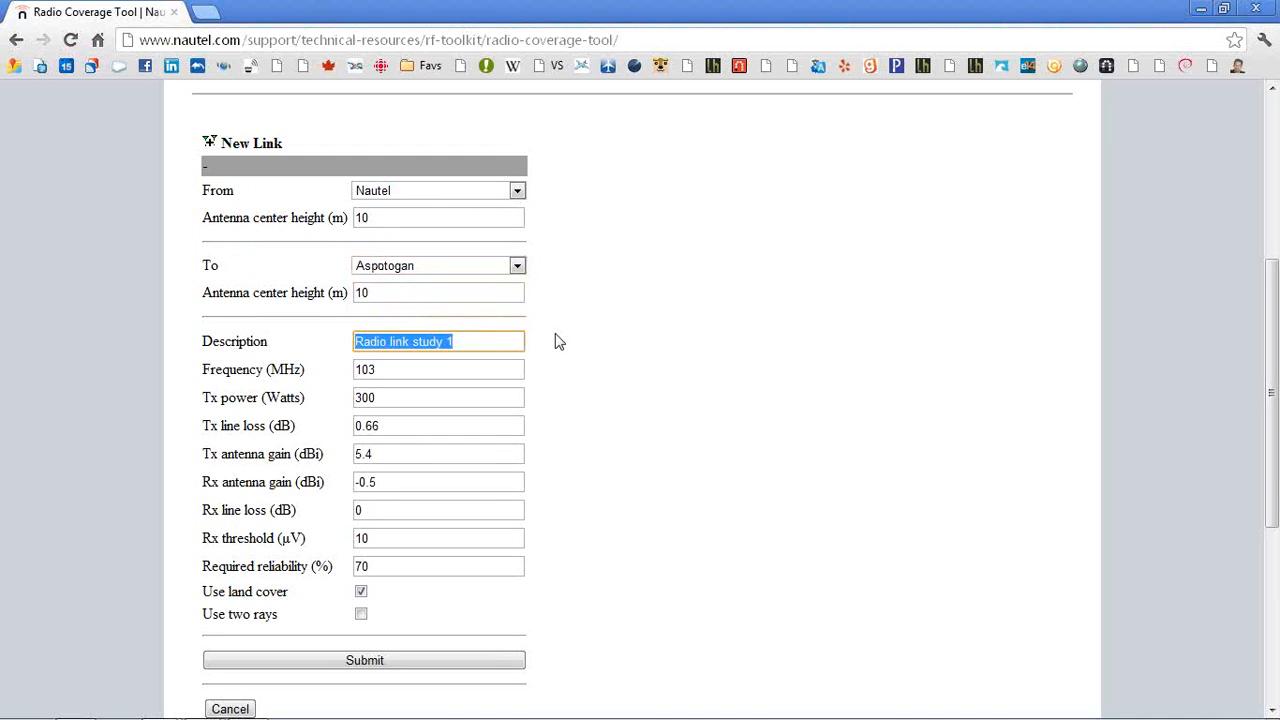
Set the link frequency to 945 MHz and the Tx power to 10 watts
{"action": "key", "text": "Tab"}
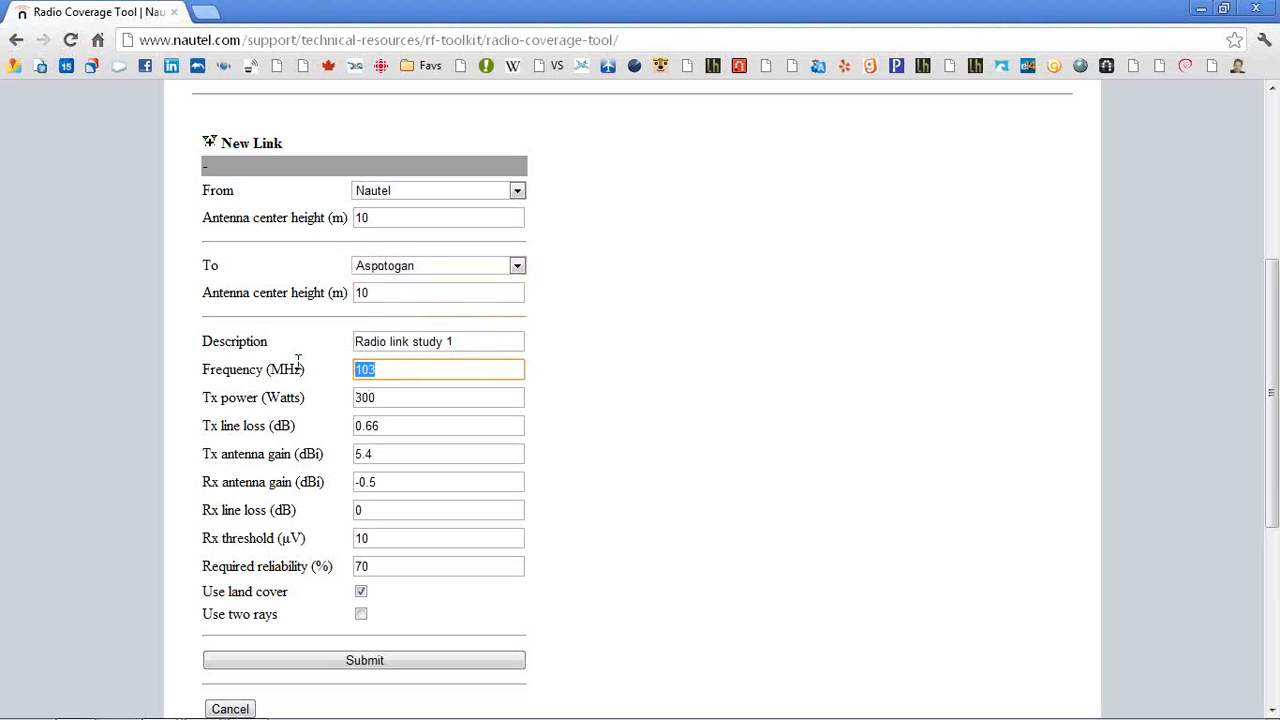
{"action": "type", "text": "945"}
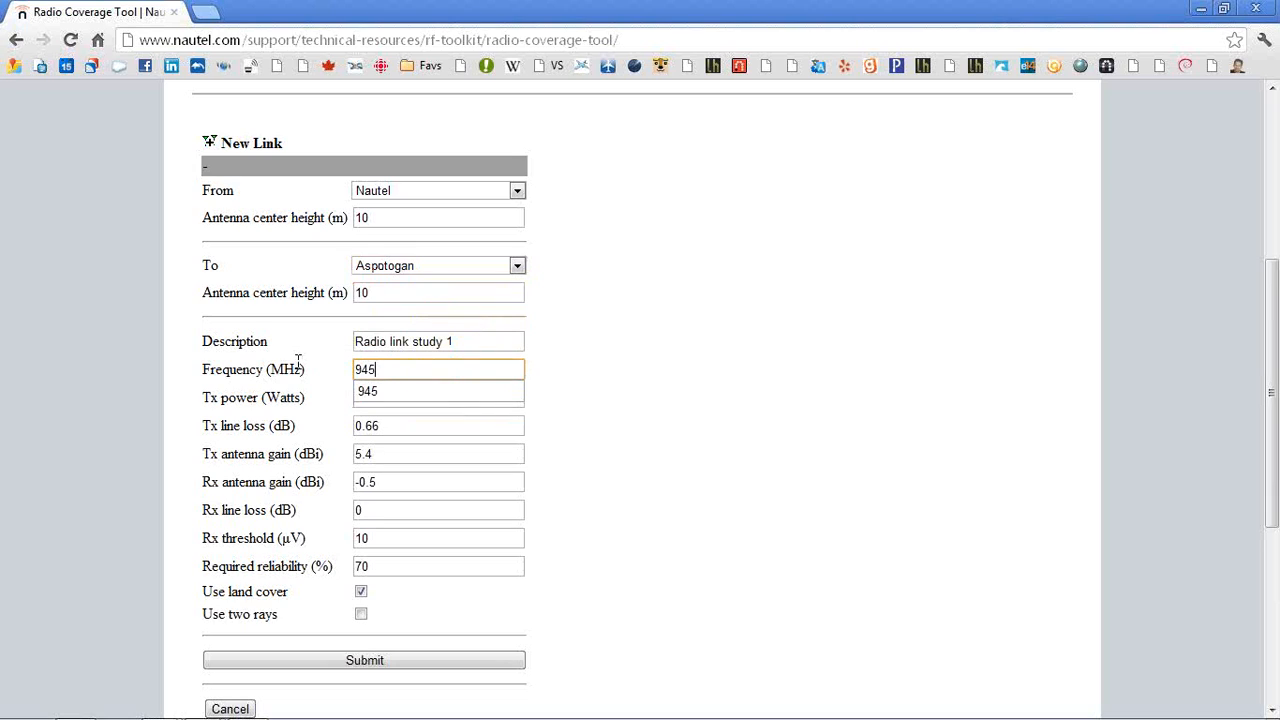
{"action": "key", "text": "Tab"}
{"action": "type", "text": "10"}
{"action": "key", "text": "Tab"}
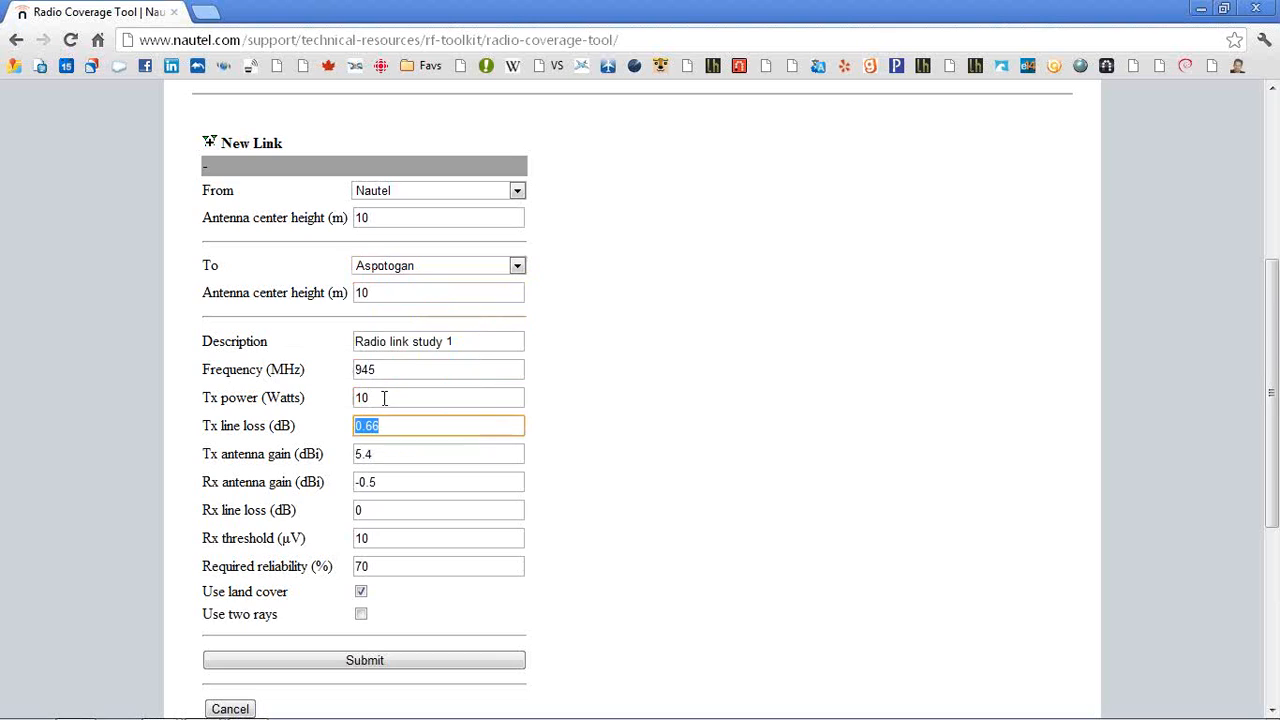
Set the Tx line loss to 2 dB
{"action": "type", "text": "0.6"}
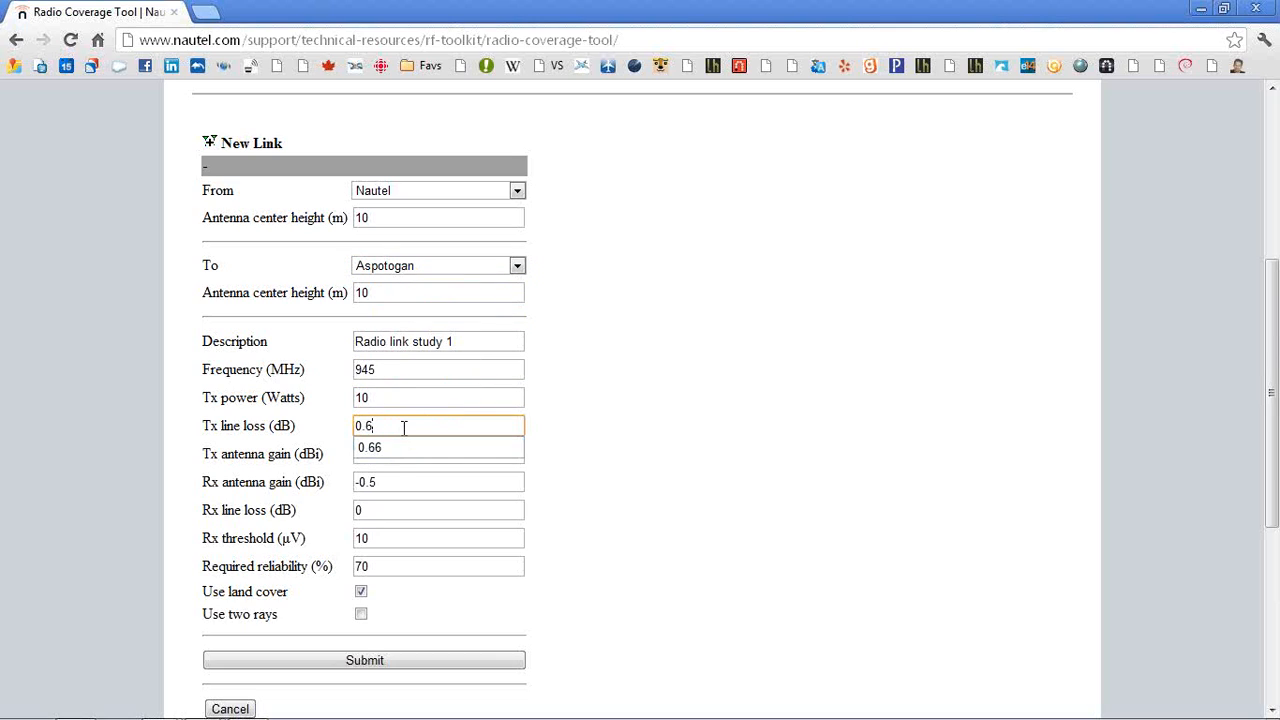
{"action": "key", "text": "BackSpace"}
{"action": "key", "text": "BackSpace"}
{"action": "key", "text": "BackSpace"}
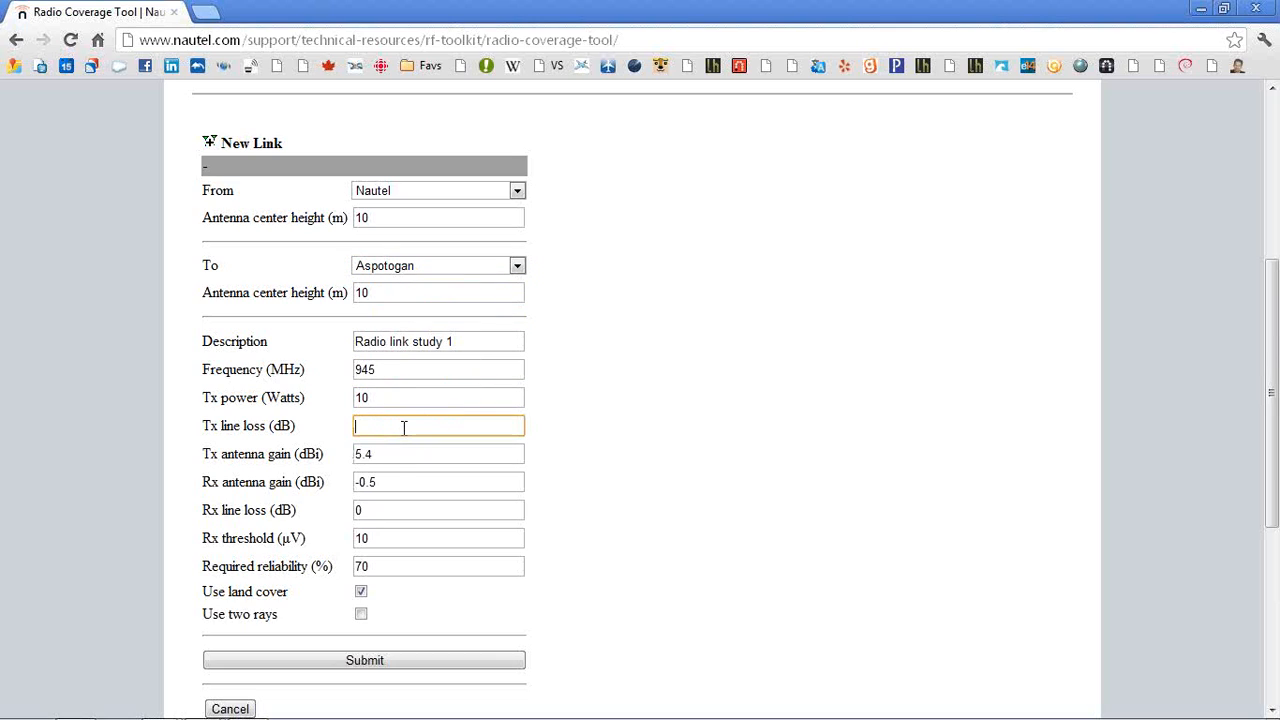
{"action": "type", "text": "2"}
{"action": "key", "text": "Tab"}
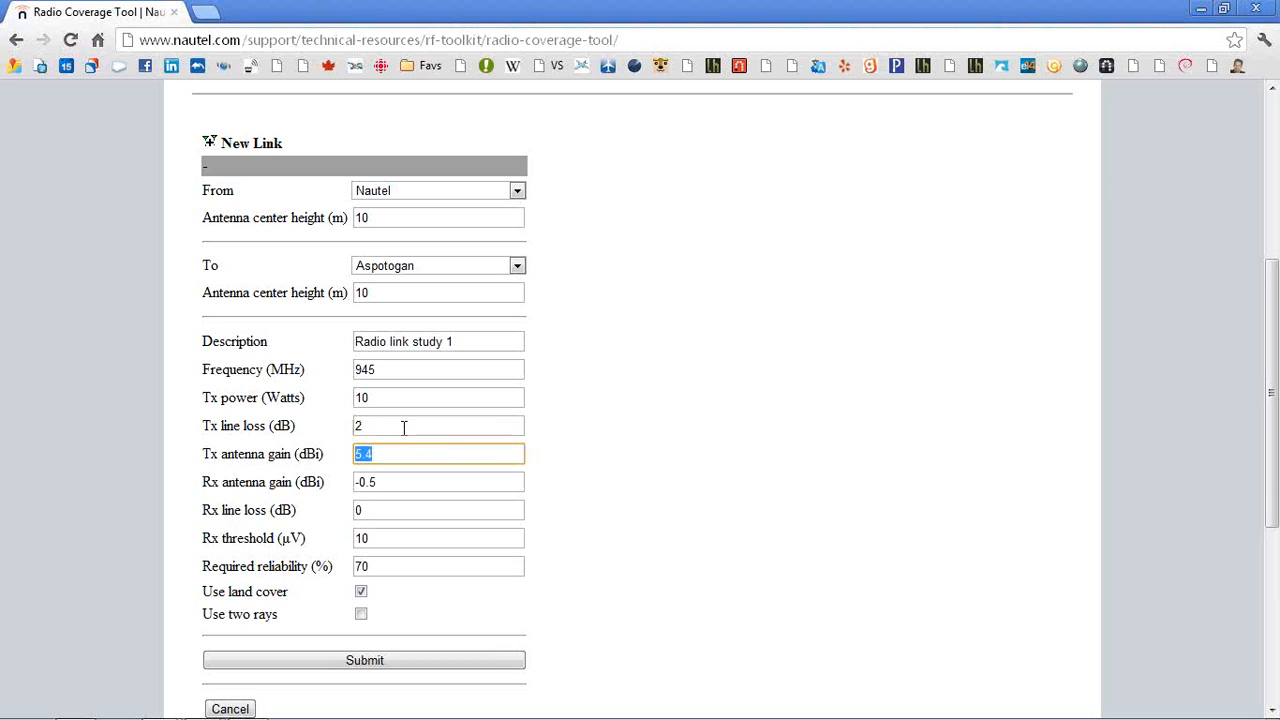
Set the Rx antenna gain to 5.4 dBi and the Rx line loss to 2 dB, and submit the link
{"action": "key", "text": "Tab"}
{"action": "type", "text": "5.4"}
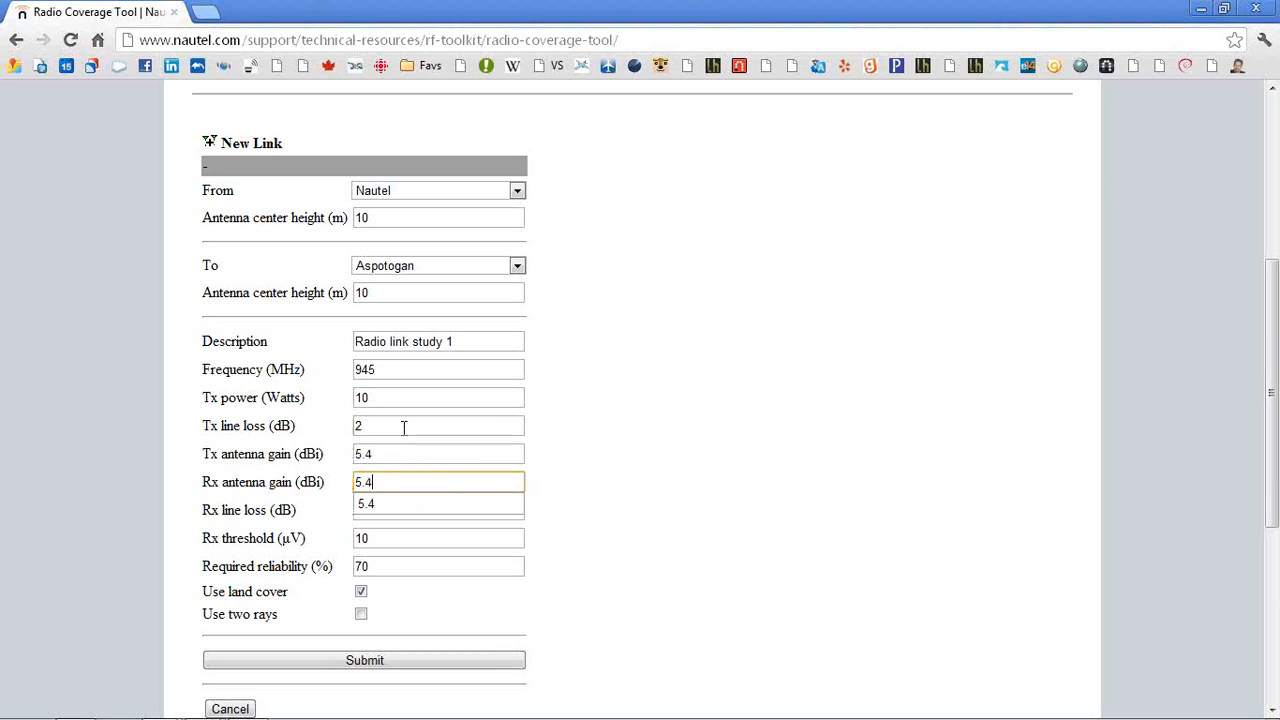
{"action": "key", "text": "Tab"}
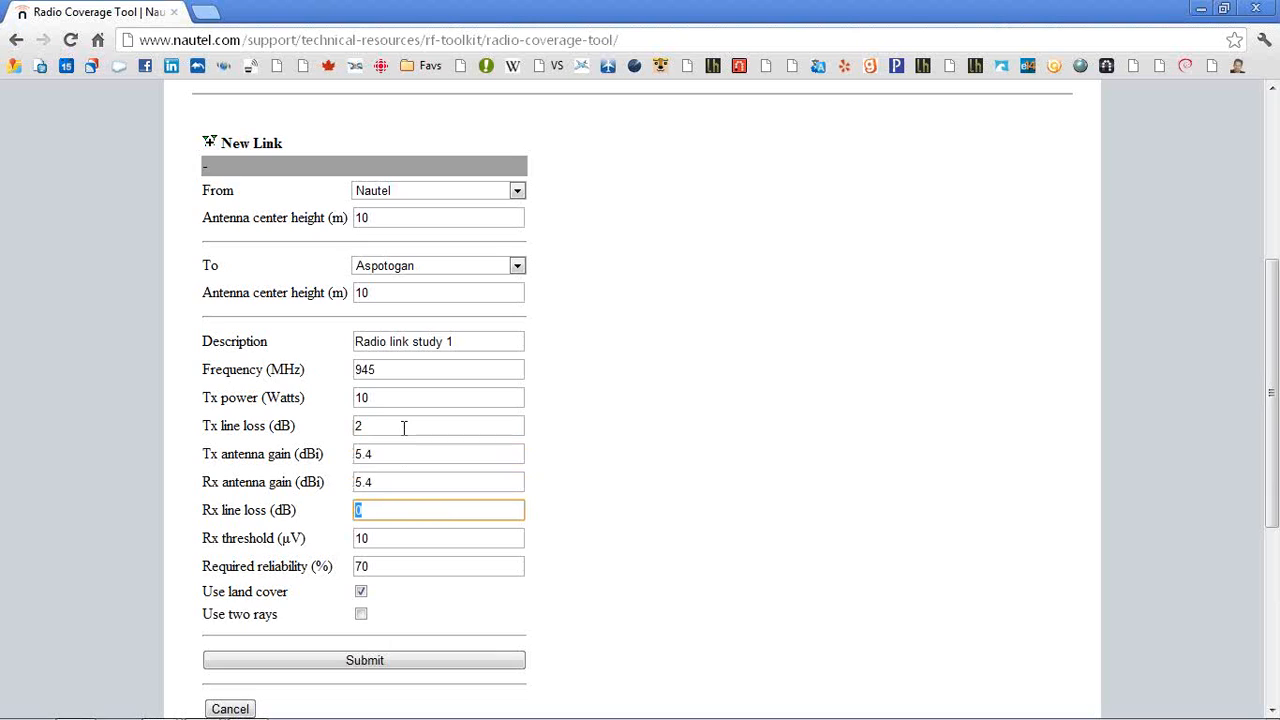
{"action": "type", "text": "2"}
{"action": "key", "text": "Tab"}
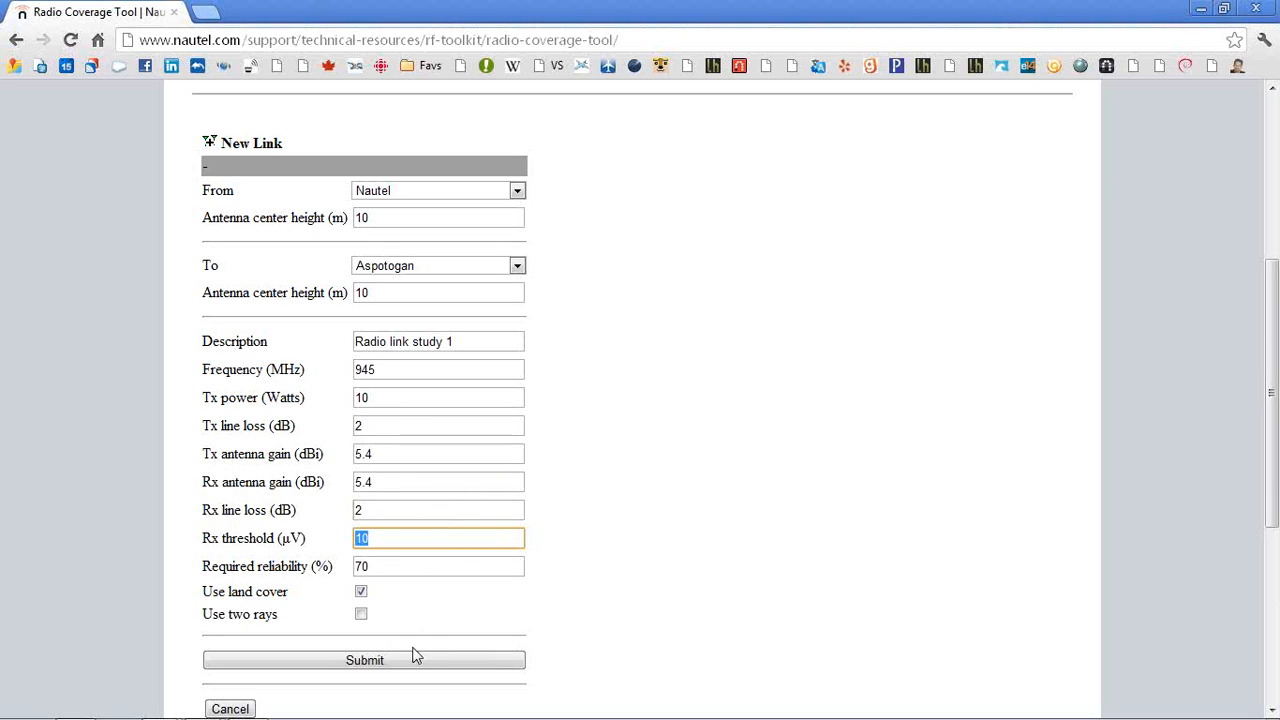
{"action": "left_click", "coordinate": [364, 664]}
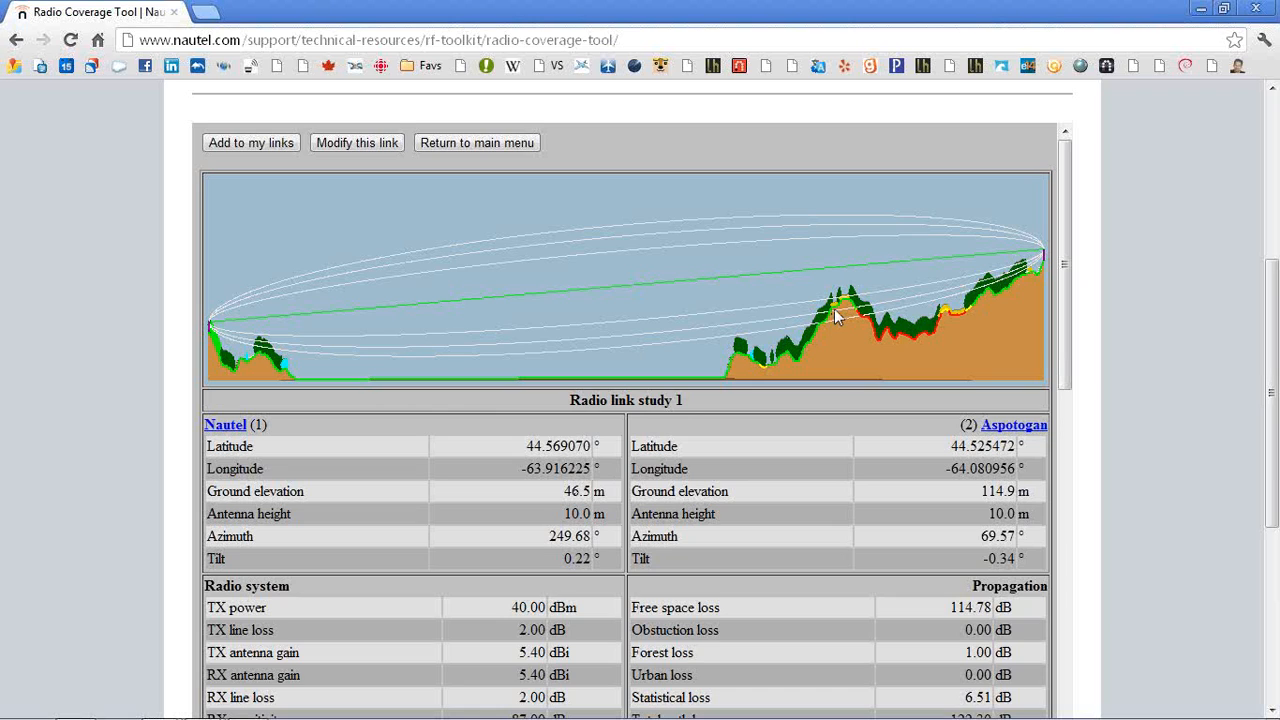
Review the link's terrain profile, site parameters, radio system, propagation and performance figures, and the link map
{"action": "scroll", "coordinate": [834, 310], "scroll_direction": "down", "scroll_amount": 10}
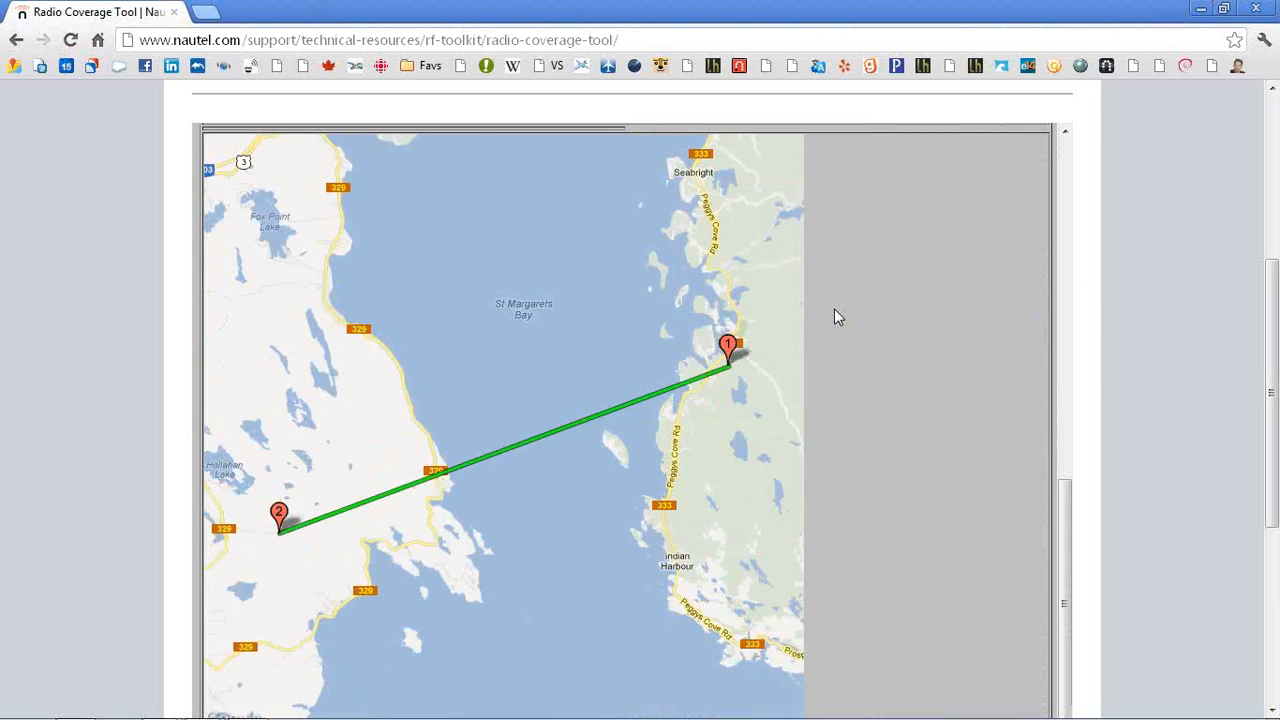
{"action": "scroll", "coordinate": [836, 316], "scroll_direction": "up", "scroll_amount": 3}
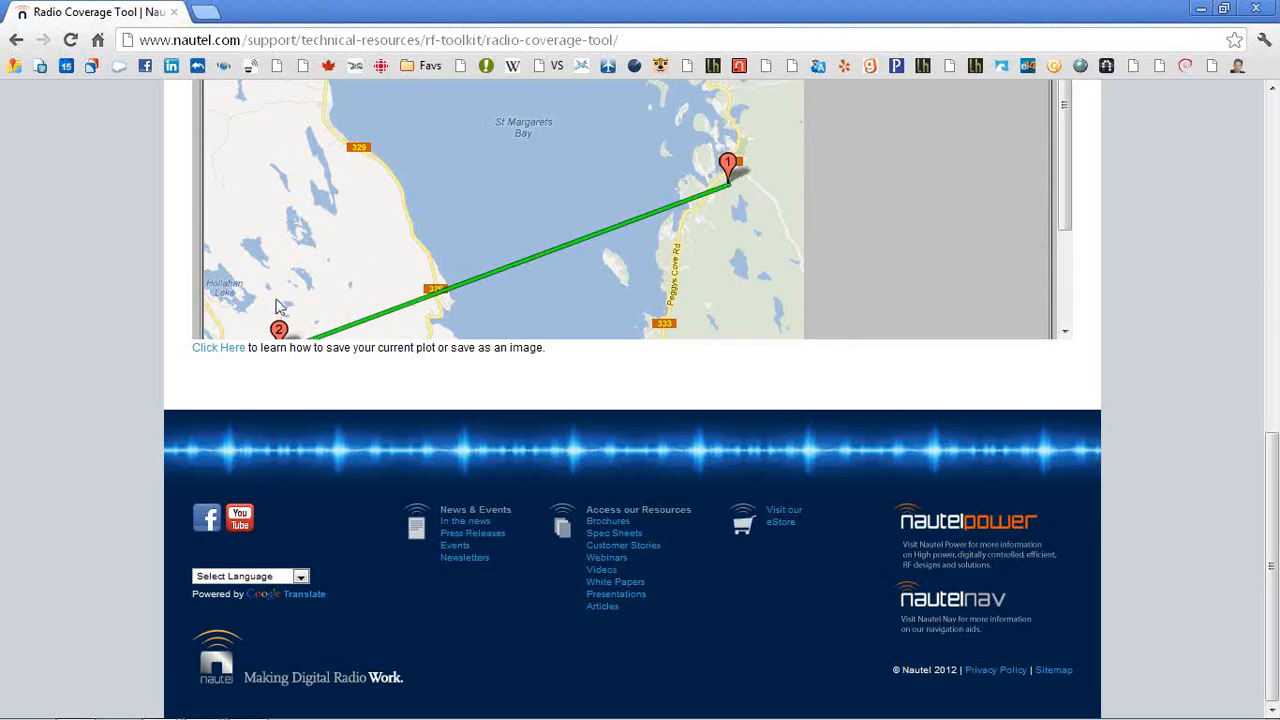
{"action": "scroll", "coordinate": [285, 330], "scroll_direction": "down", "scroll_amount": 2}
{"action": "scroll", "coordinate": [285, 336], "scroll_direction": "up", "scroll_amount": 5}
{"action": "scroll", "coordinate": [285, 331], "scroll_direction": "up", "scroll_amount": 5}
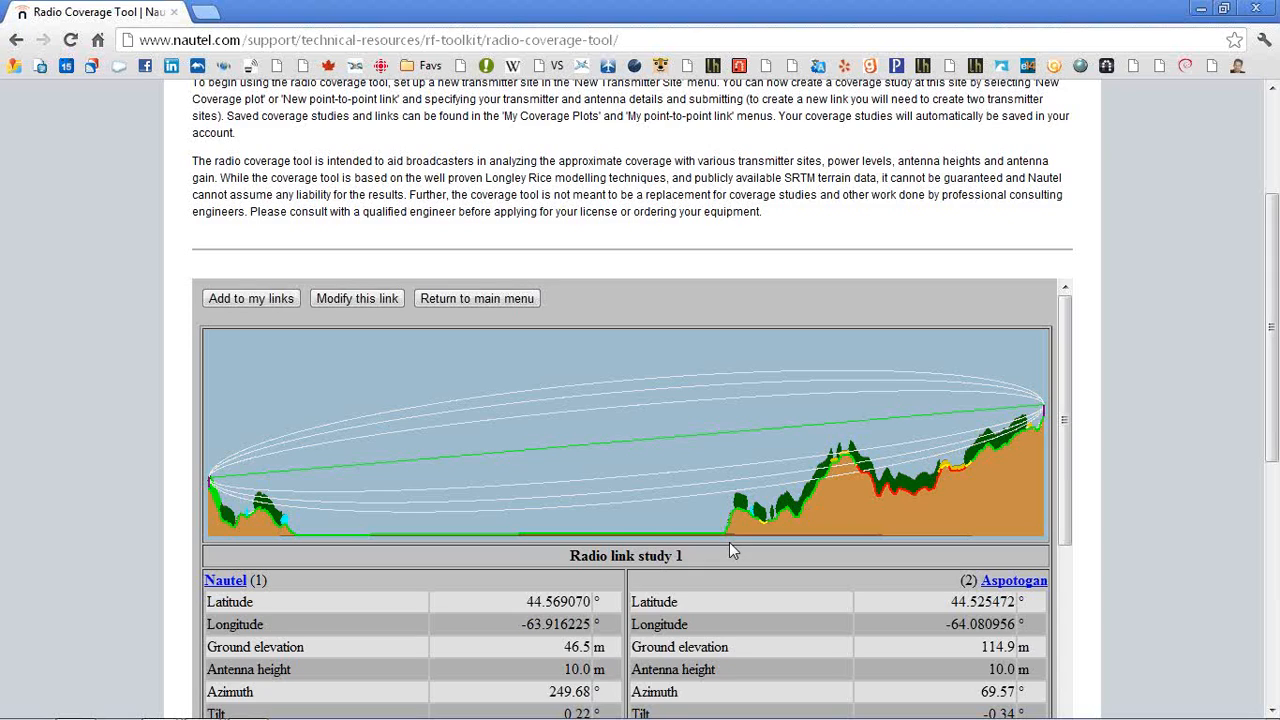
{"action": "scroll", "coordinate": [729, 542], "scroll_direction": "down", "scroll_amount": 5}
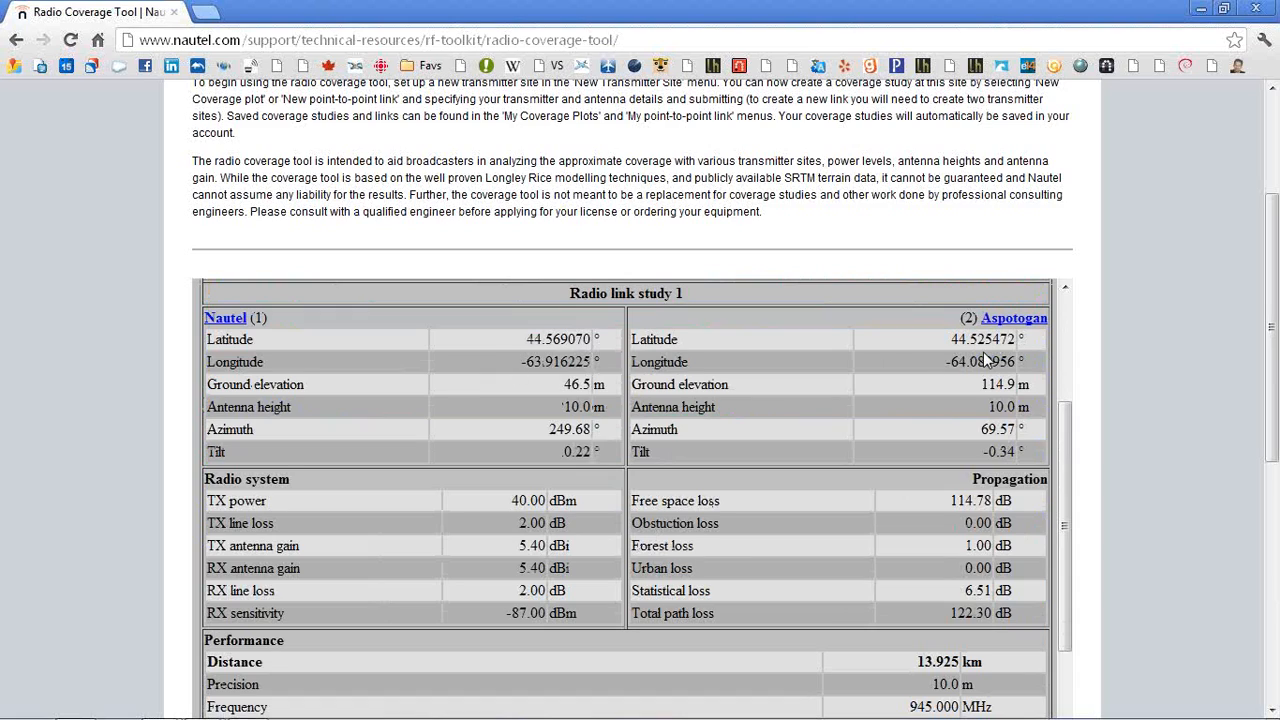
{"action": "scroll", "coordinate": [985, 360], "scroll_direction": "down", "scroll_amount": 1}
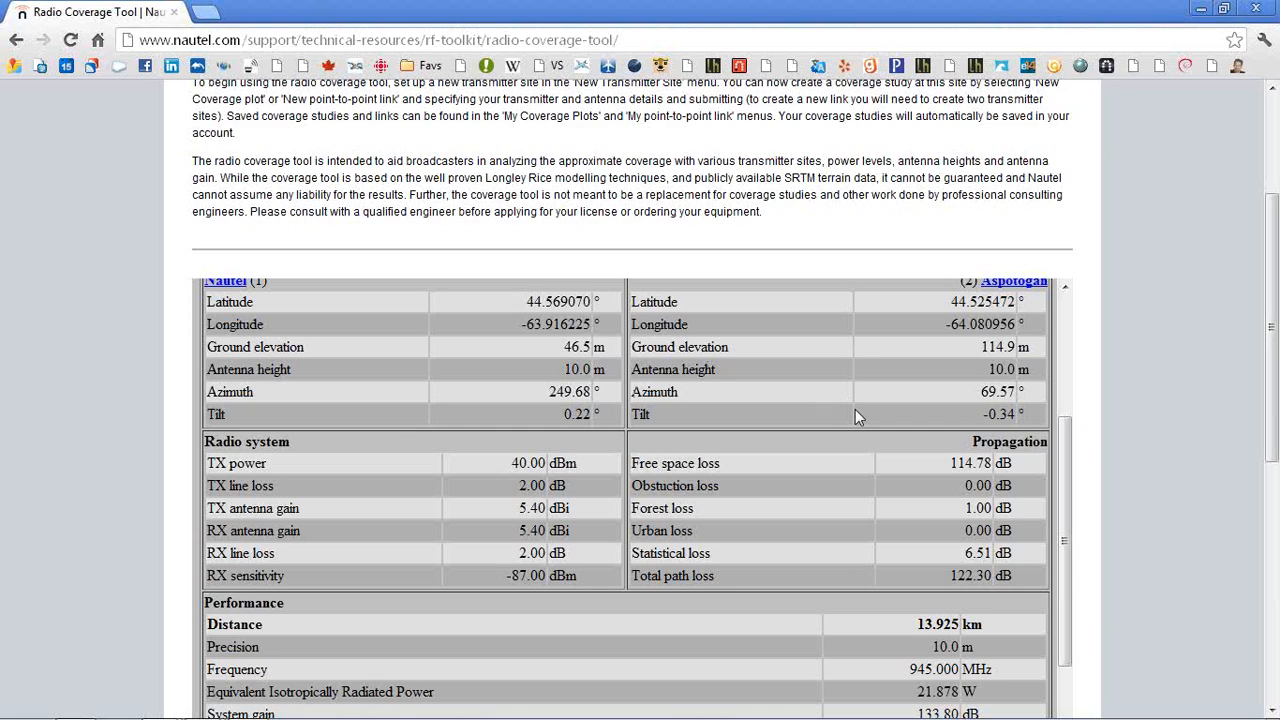
{"action": "scroll", "coordinate": [855, 410], "scroll_direction": "down", "scroll_amount": 2}
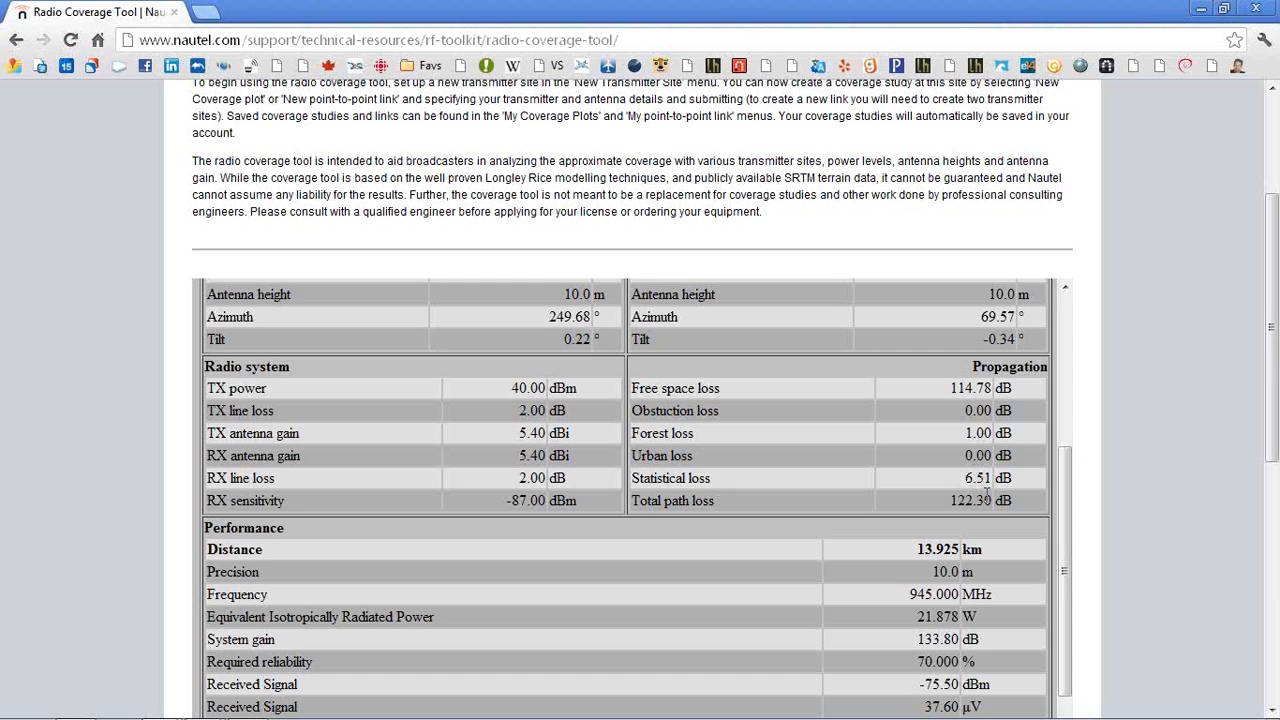
{"action": "scroll", "coordinate": [986, 490], "scroll_direction": "down", "scroll_amount": 3}
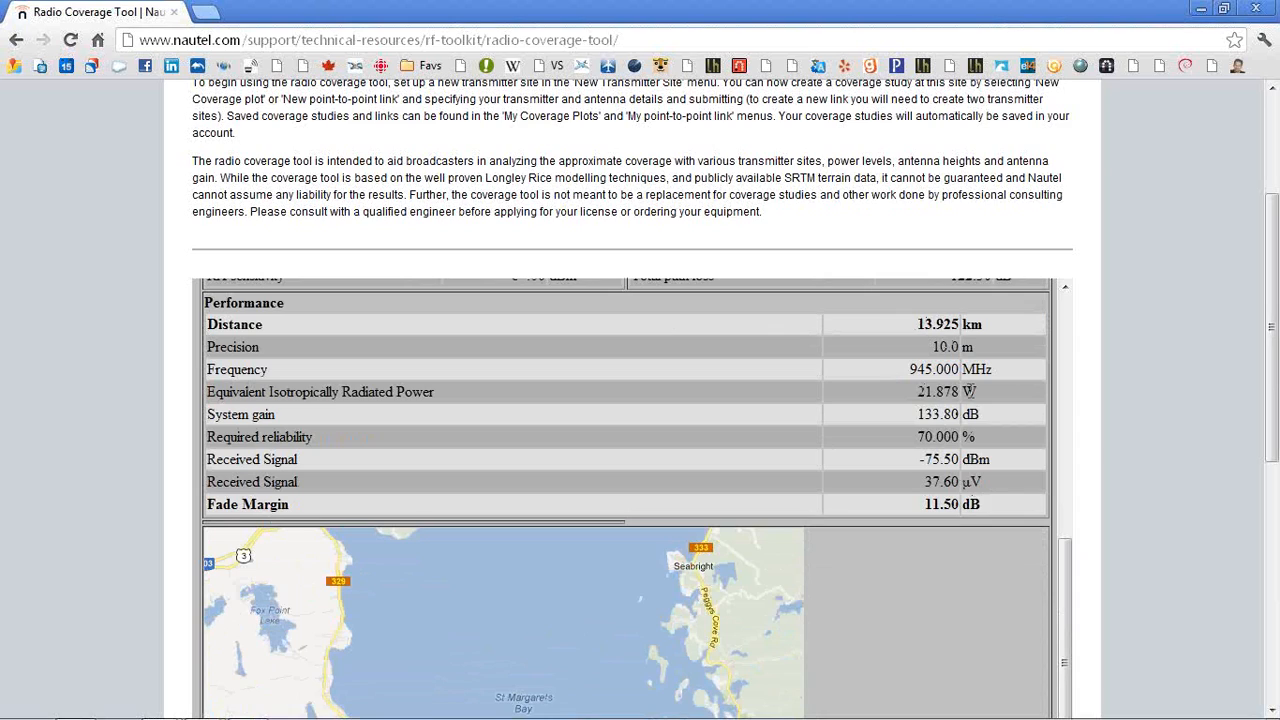
{"action": "scroll", "coordinate": [968, 392], "scroll_direction": "down", "scroll_amount": 1}
{"action": "scroll", "coordinate": [968, 392], "scroll_direction": "up", "scroll_amount": 2}
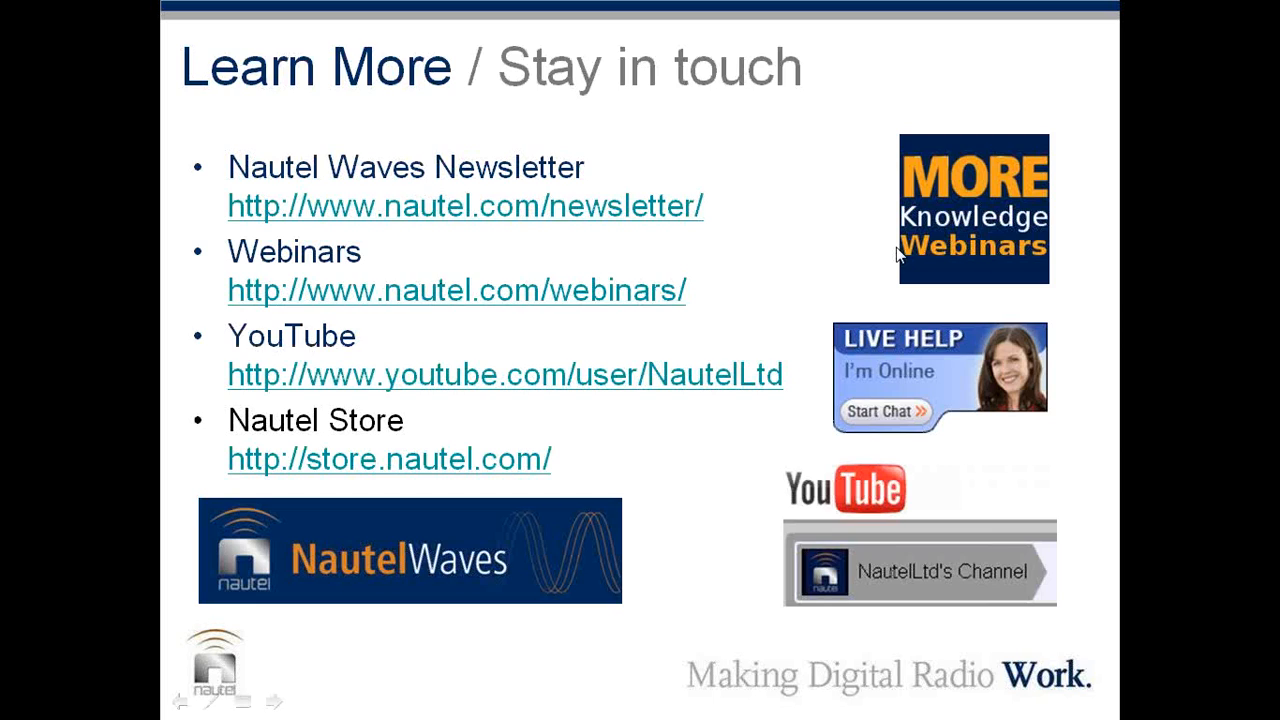
{"action": "left_click", "coordinate": [899, 255]}
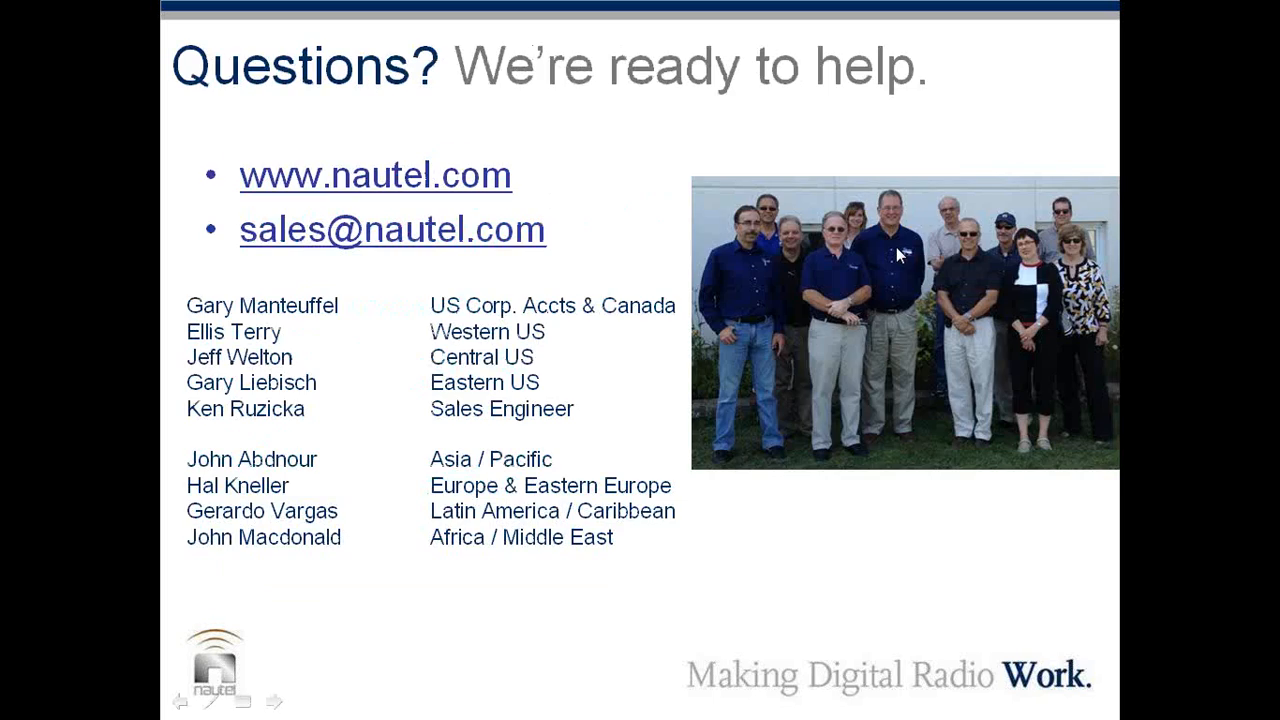